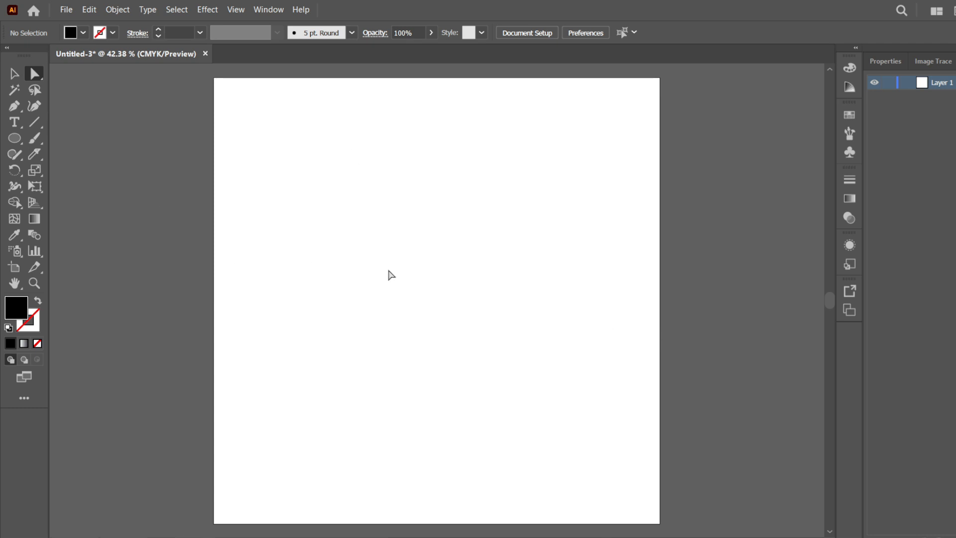
Add the text GOOD at the artboard's left edge and enlarge it to about 93 pt
click(15, 122)
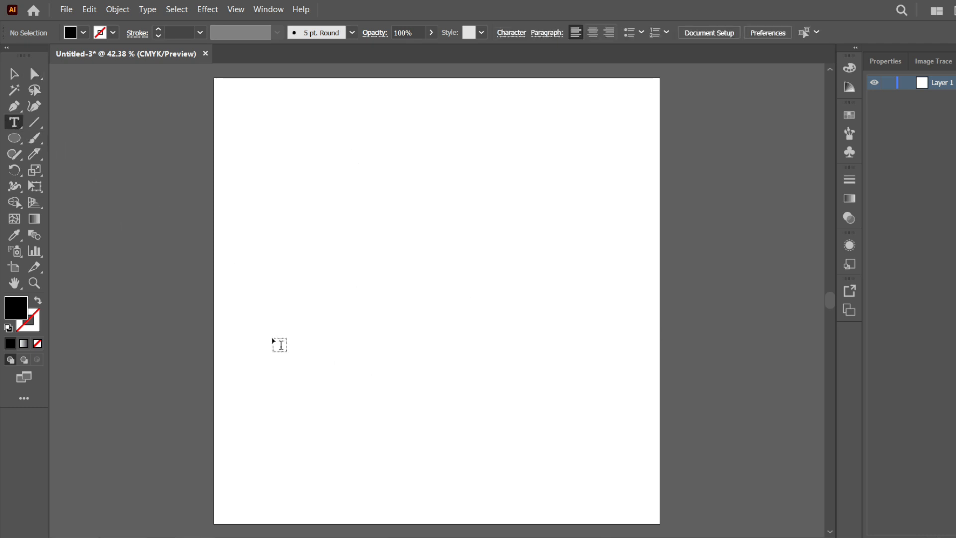
click(197, 328)
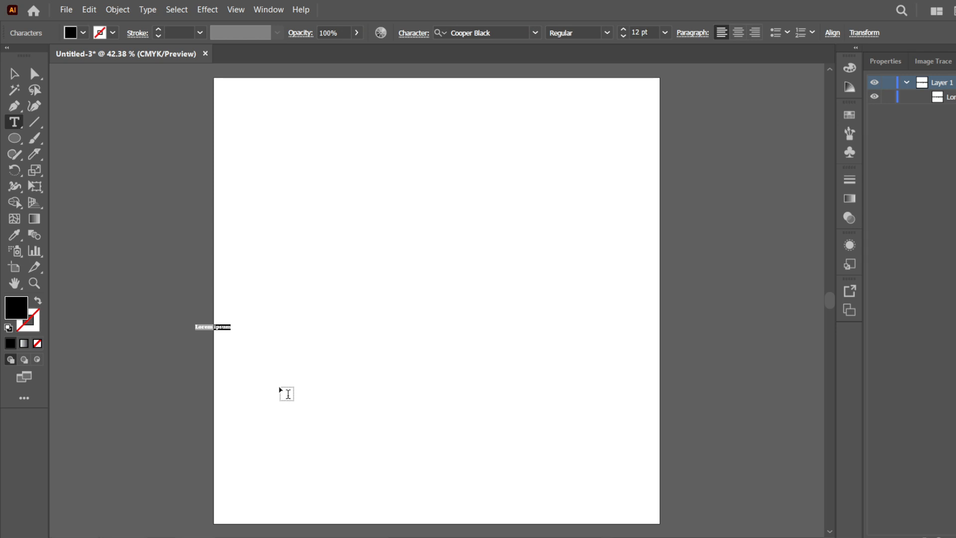
text(Good)
key(Escape)
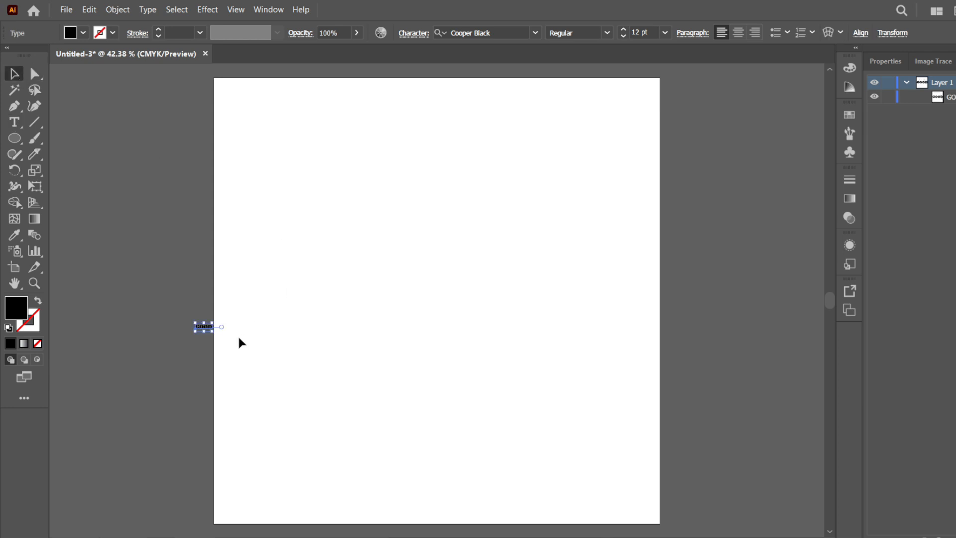
drag(214, 331, 325, 370)
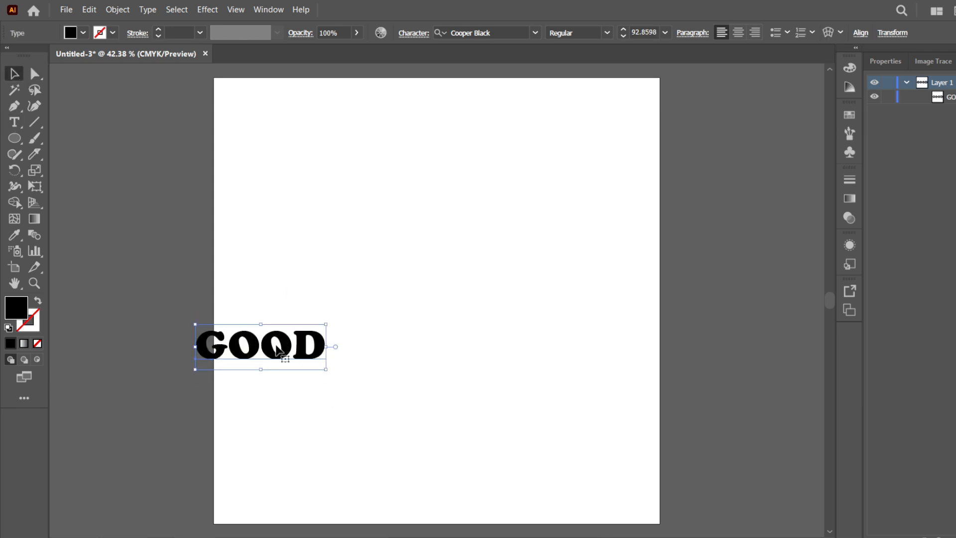
Duplicate the word GOOD directly below itself and change the copy's text to VIBES
drag(277, 351, 291, 388)
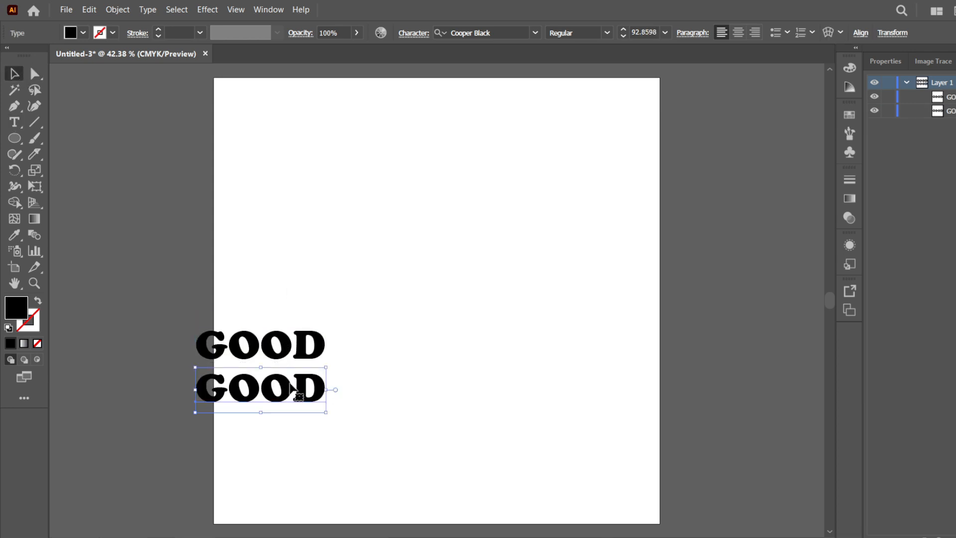
double_click(293, 390)
double_click(321, 397)
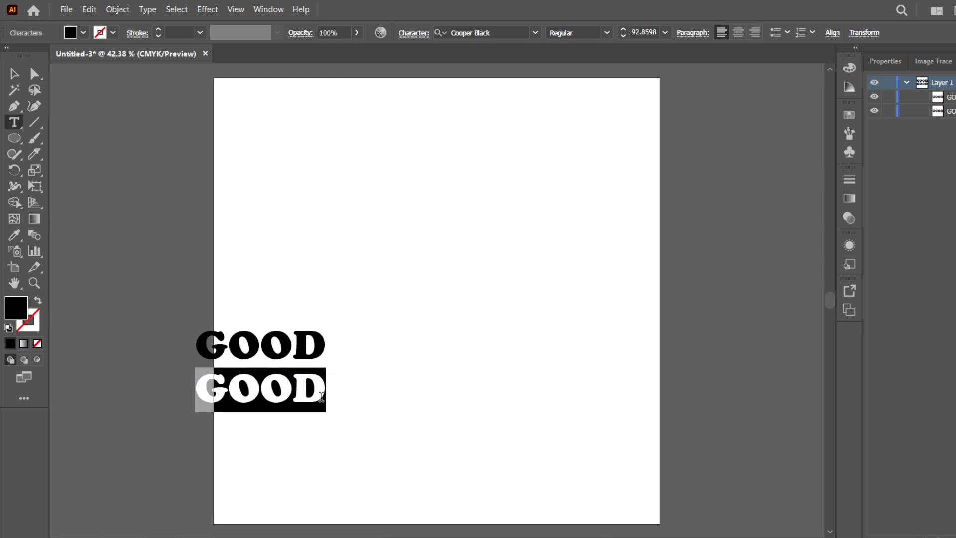
text(VI)
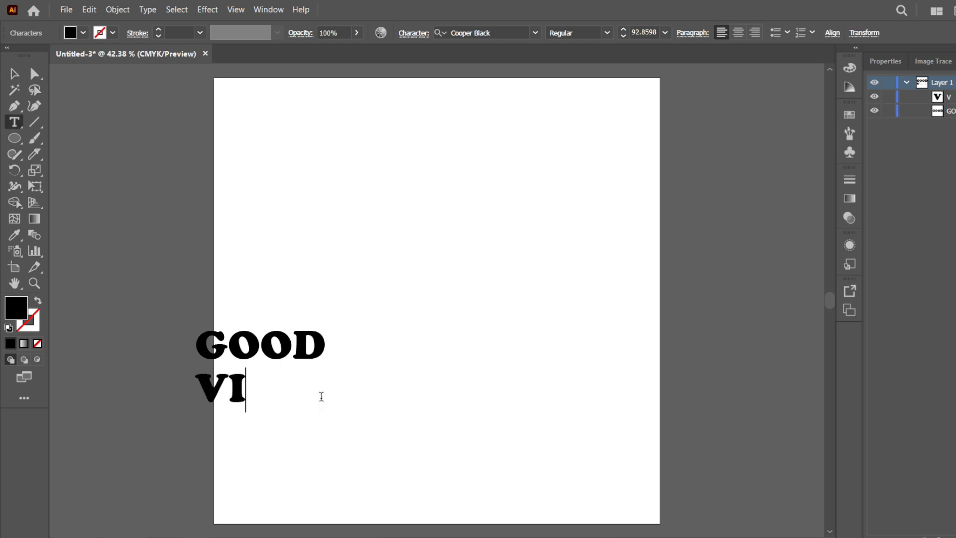
text(BES)
click(14, 78)
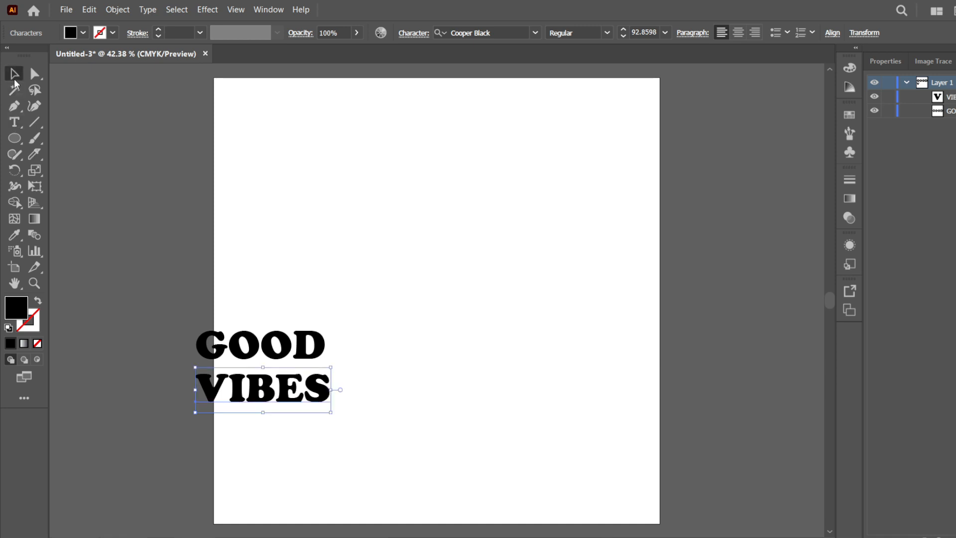
Duplicate the word VIBES directly below itself and change the copy's text to ONLY
drag(267, 398, 271, 435)
key(t)
double_click(337, 446)
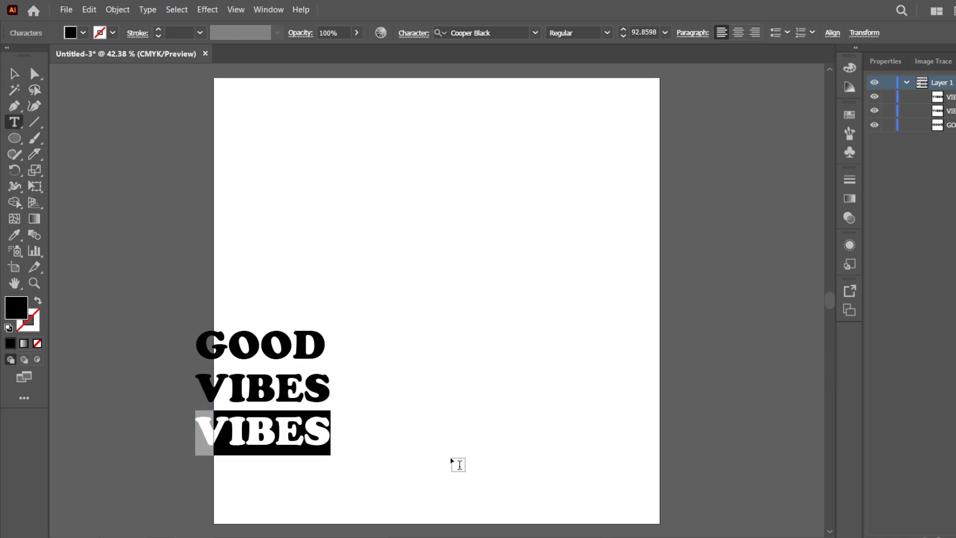
text(ONLY)
click(13, 74)
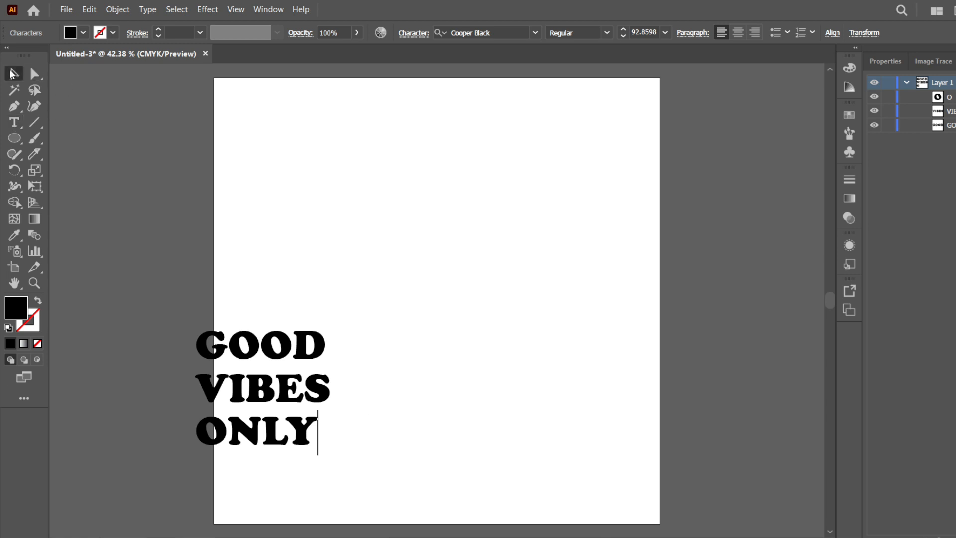
Draw a large black circle on the artboard beside the text and shift it slightly up toward the text
click(14, 140)
drag(342, 148, 616, 422)
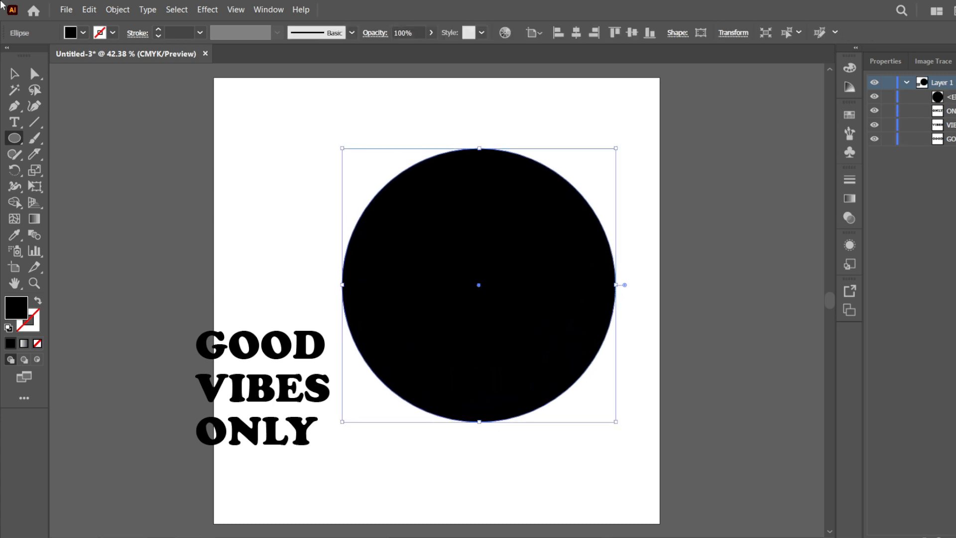
click(15, 74)
drag(495, 257, 471, 249)
Move GOOD, VIBES and ONLY away from the circle, stacked evenly across the artboard's left edge
drag(277, 363, 200, 367)
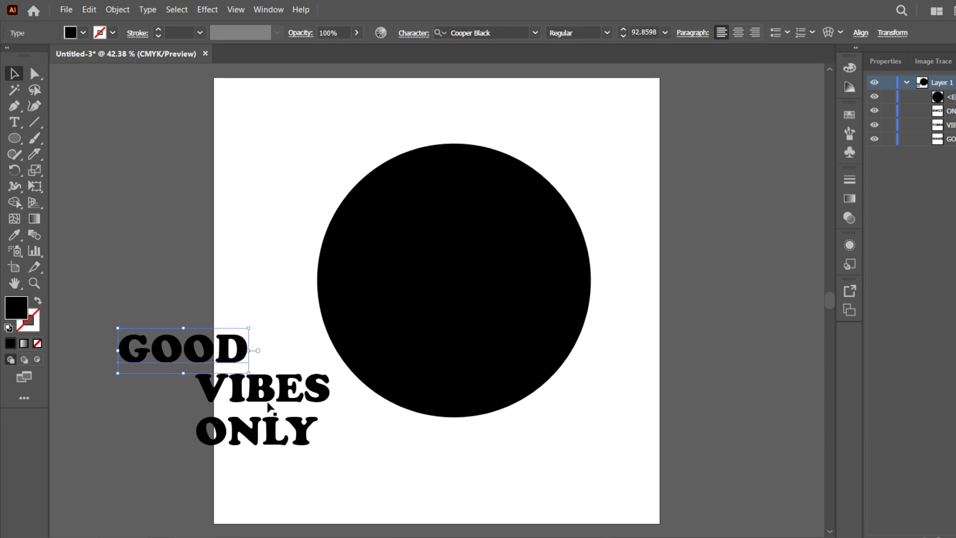
drag(269, 407, 206, 403)
drag(252, 431, 180, 429)
drag(194, 386, 177, 385)
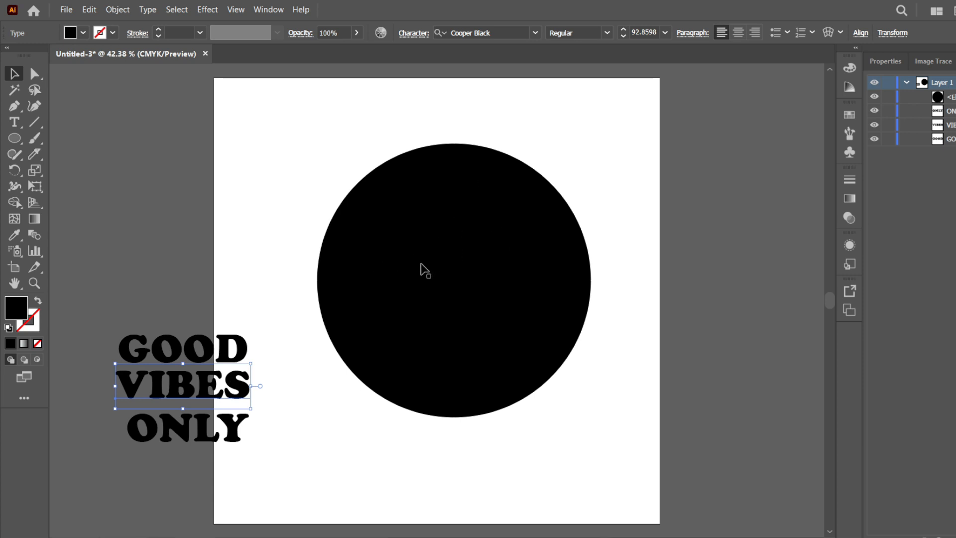
drag(197, 342, 200, 332)
drag(203, 392, 205, 391)
Move the circle near the artboard's center and slice it into three horizontal pieces with two wavy Knife cuts
click(485, 247)
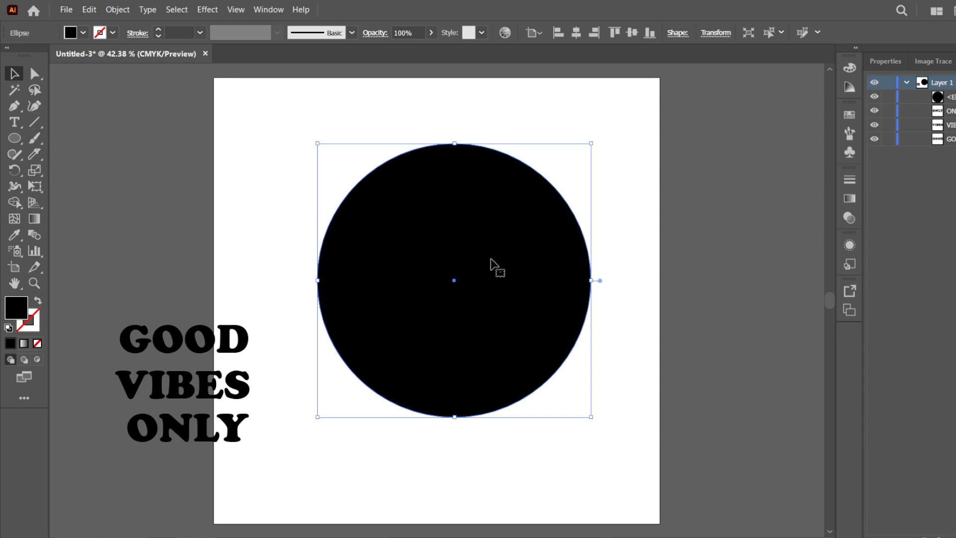
drag(442, 260, 439, 267)
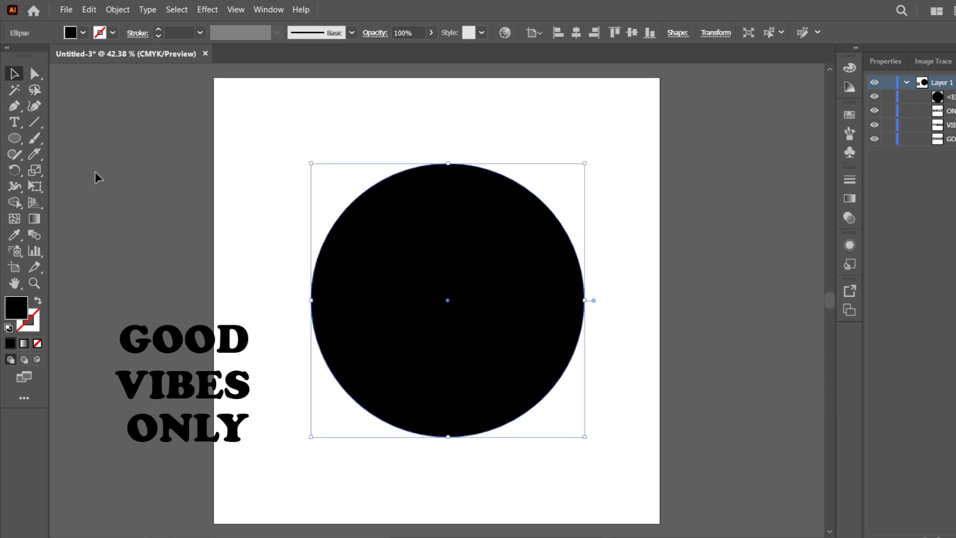
click(35, 156)
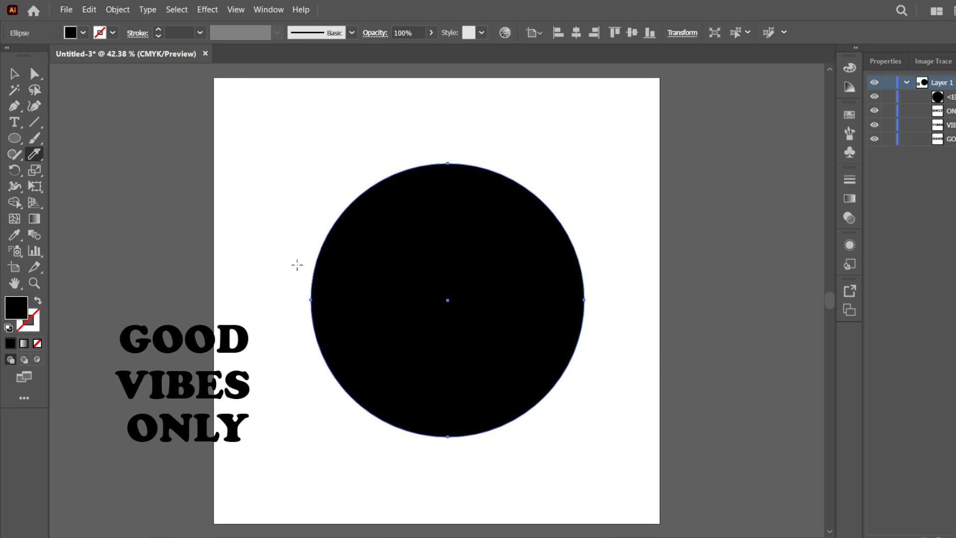
mouse_move(297, 265)
mouse_down()
mouse_move(342, 230)
mouse_move(372, 229)
mouse_move(475, 269)
mouse_move(526, 272)
mouse_move(597, 227)
mouse_up()
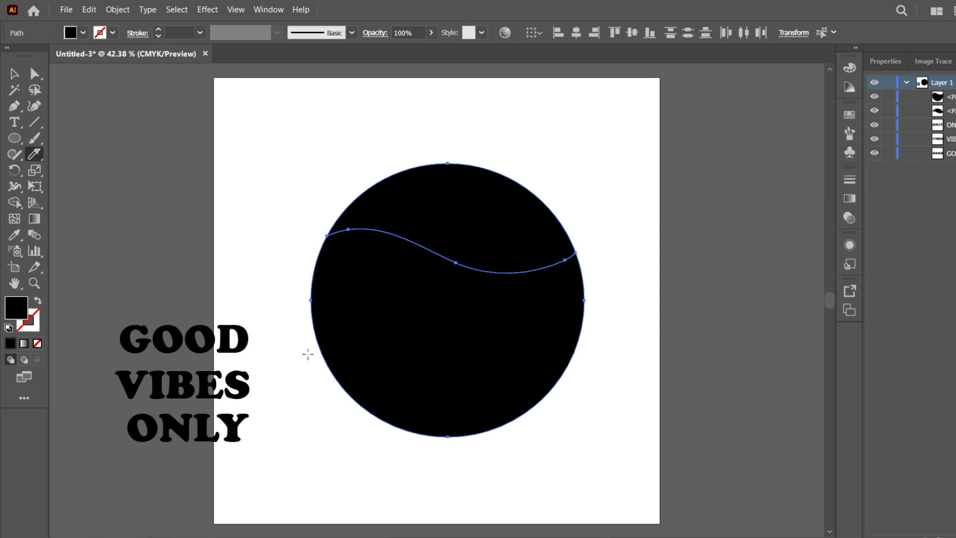
mouse_move(304, 355)
mouse_down()
mouse_move(339, 331)
mouse_move(397, 333)
mouse_move(503, 359)
mouse_move(550, 358)
mouse_move(600, 338)
mouse_up()
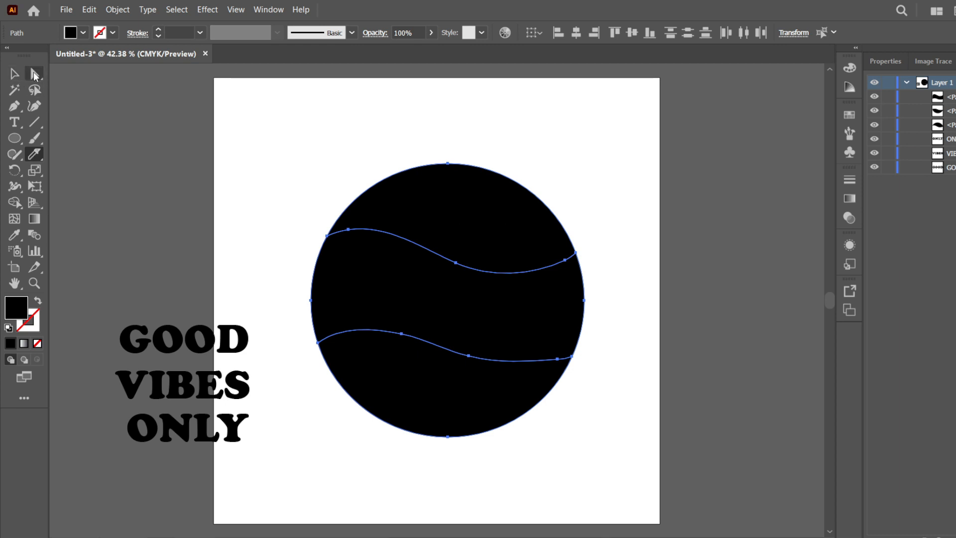
click(34, 74)
click(573, 140)
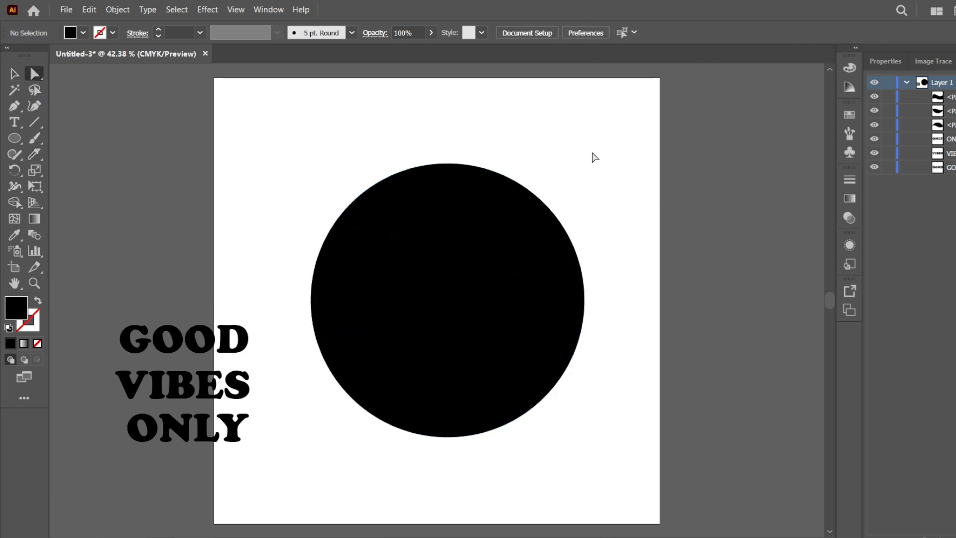
click(515, 233)
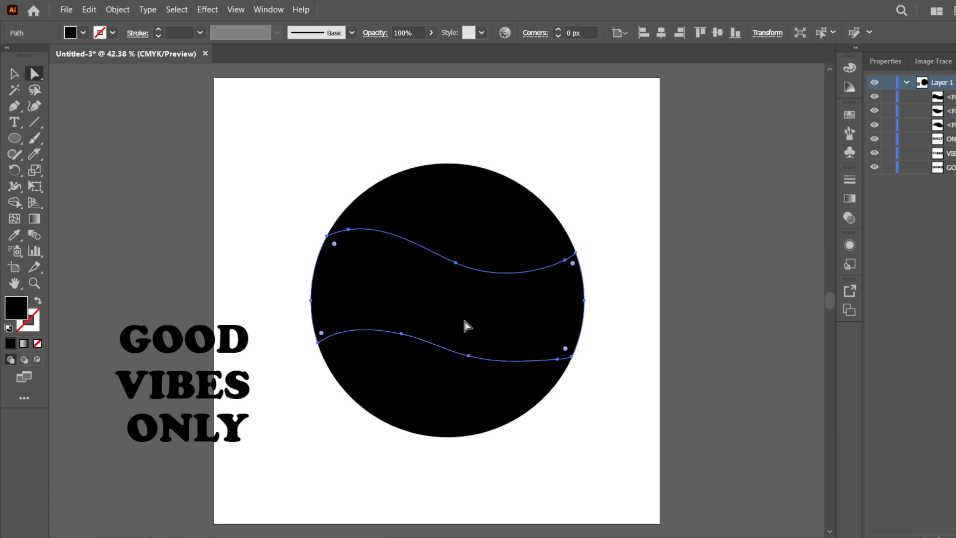
click(467, 358)
click(473, 209)
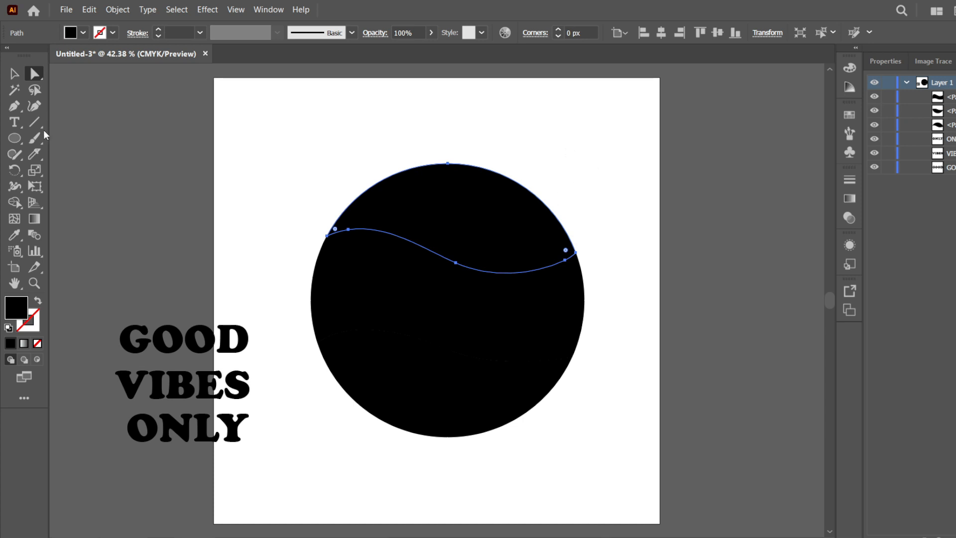
Fit the word GOOD into the circle's top piece using Envelope Distort, Make with Top Object
click(28, 73)
click(178, 338)
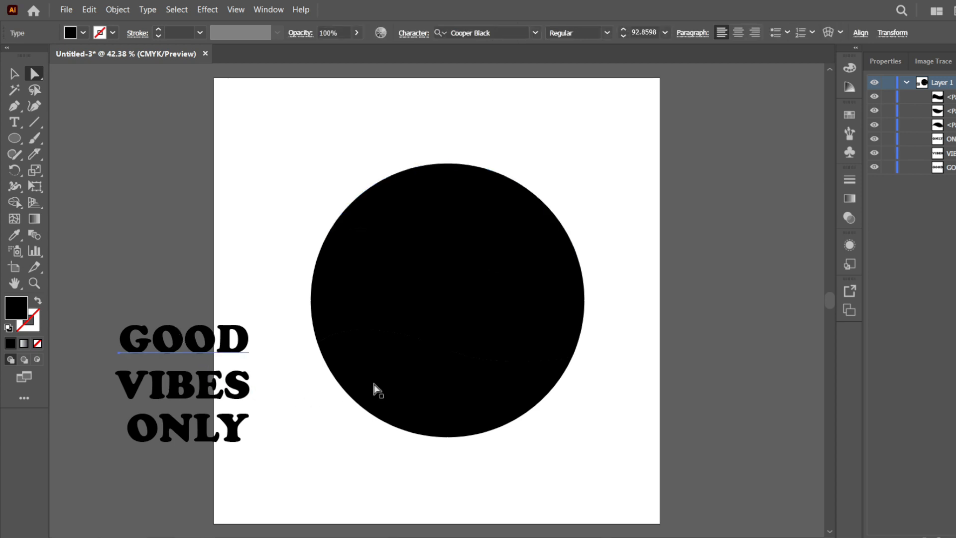
shift+click(460, 174)
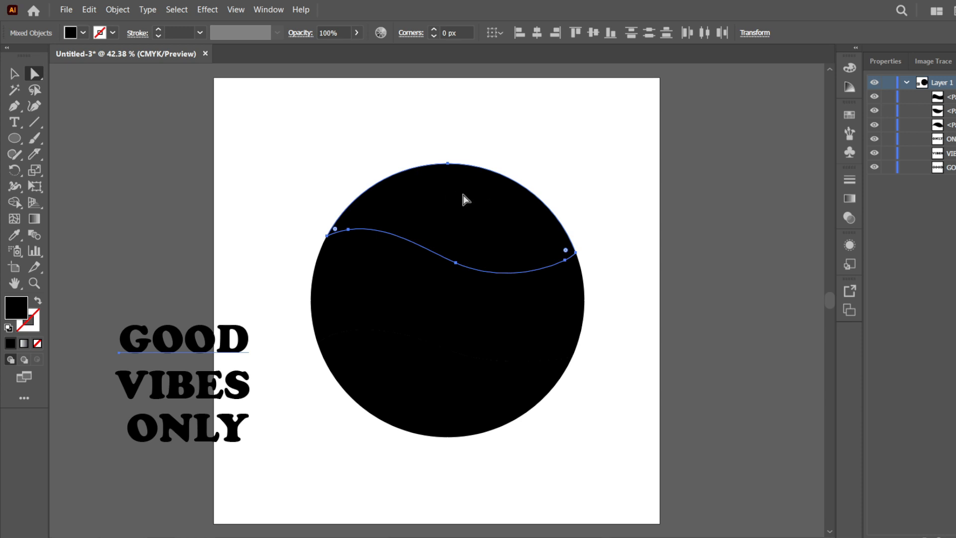
click(117, 10)
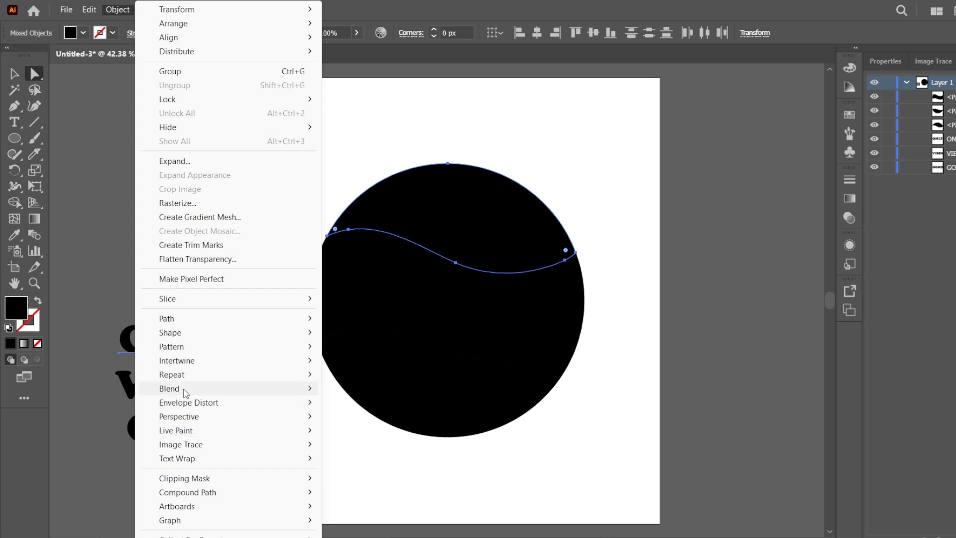
mouse_move(262, 407)
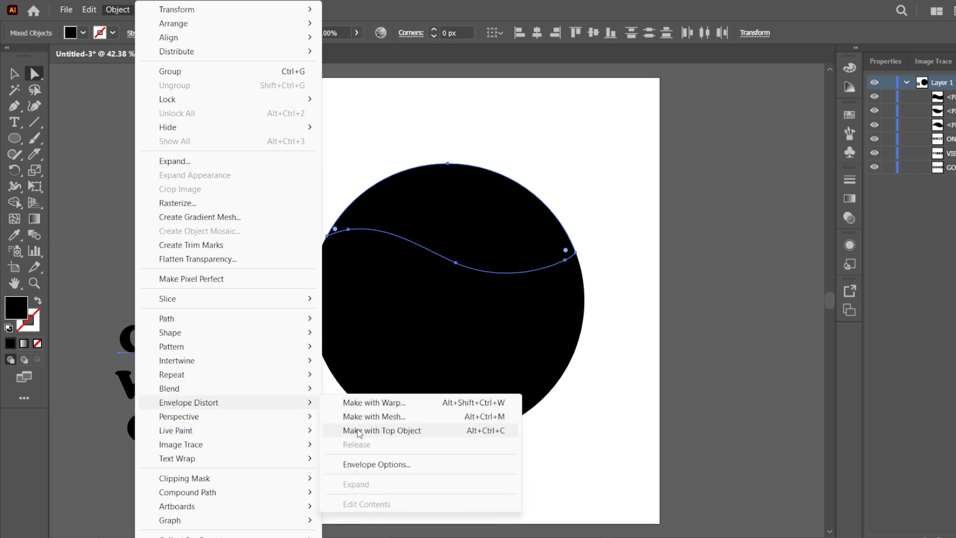
click(424, 436)
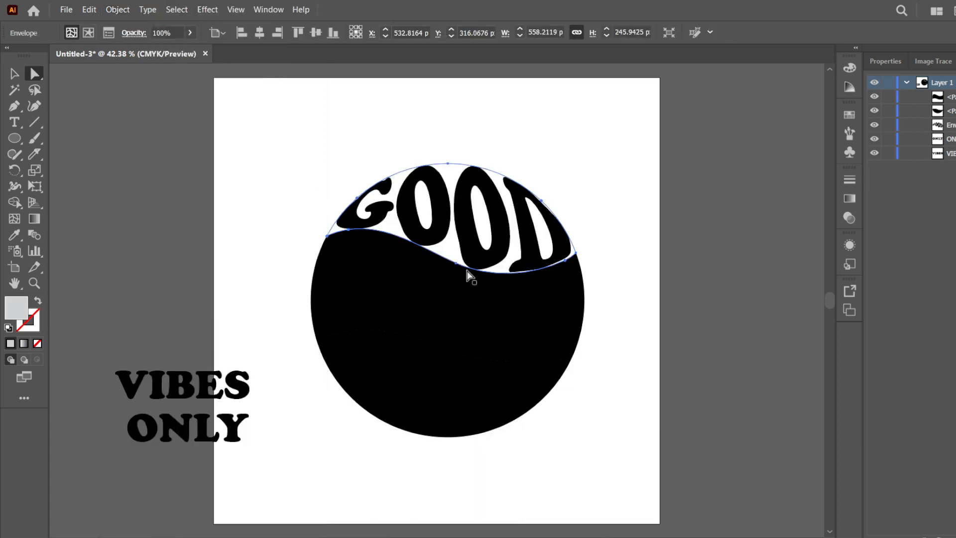
Fit the word VIBES into the circle's middle piece using Envelope Distort, Make with Top Object
scroll(582, 256, up, 1)
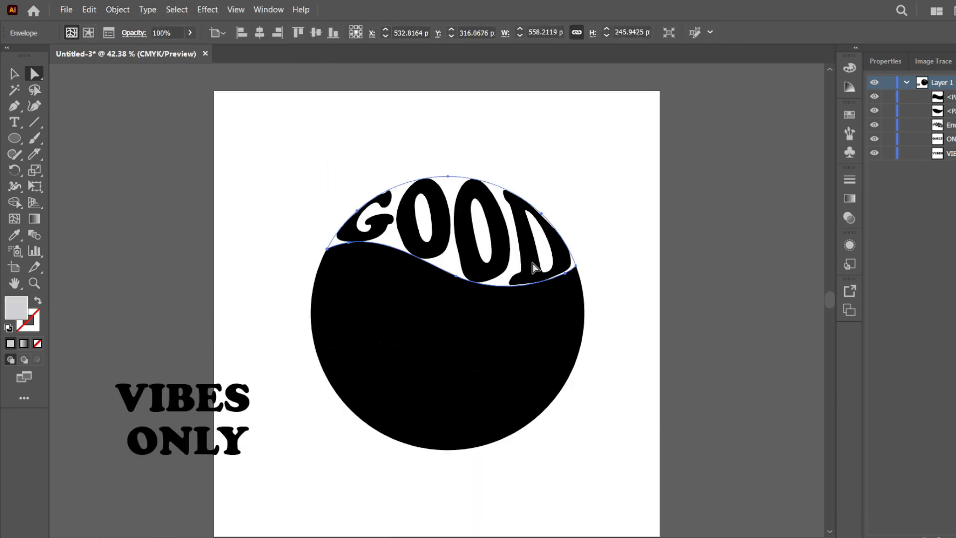
scroll(538, 261, down, 3)
click(245, 361)
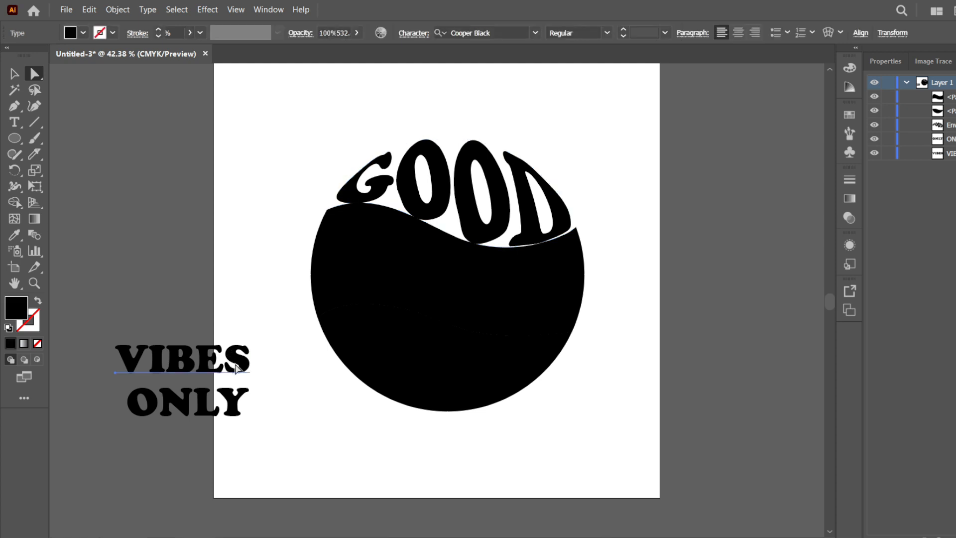
shift+click(485, 279)
click(110, 11)
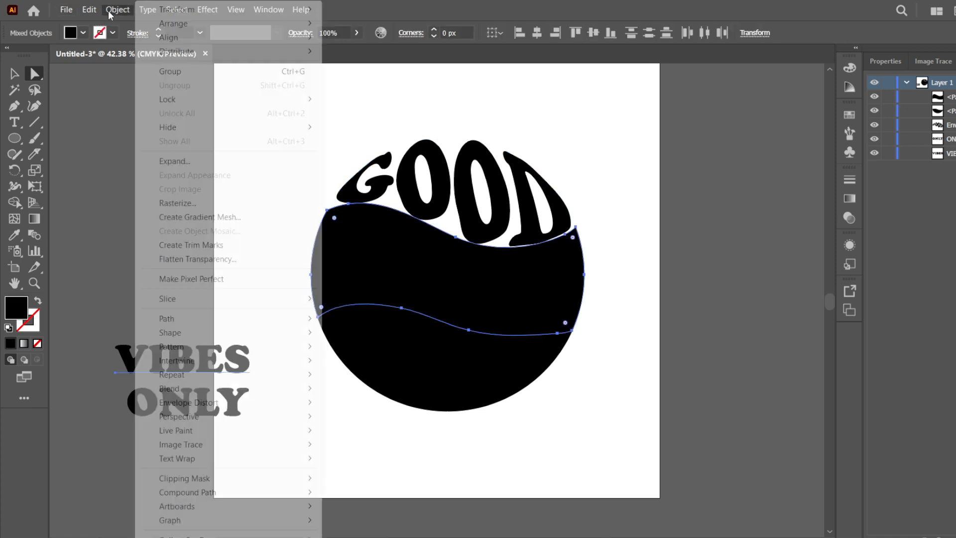
mouse_move(203, 406)
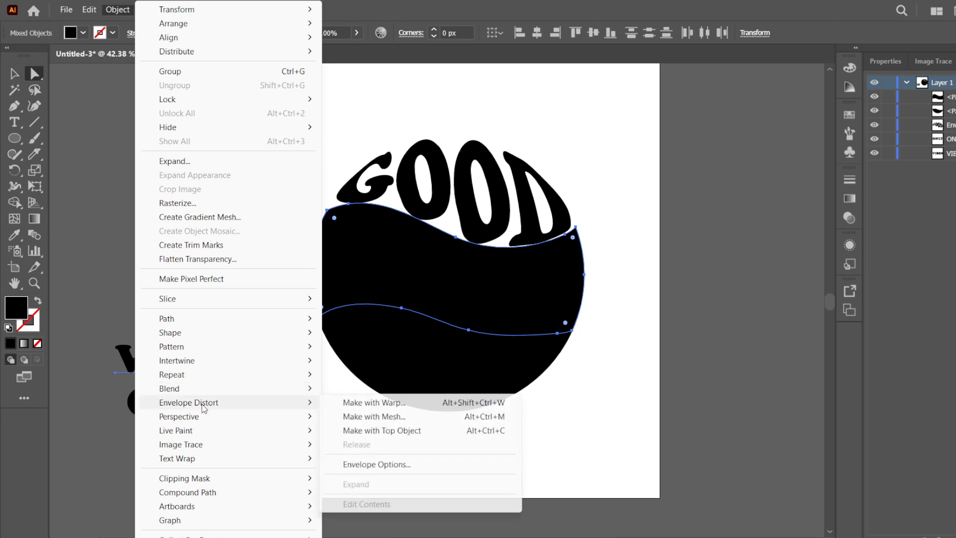
click(399, 433)
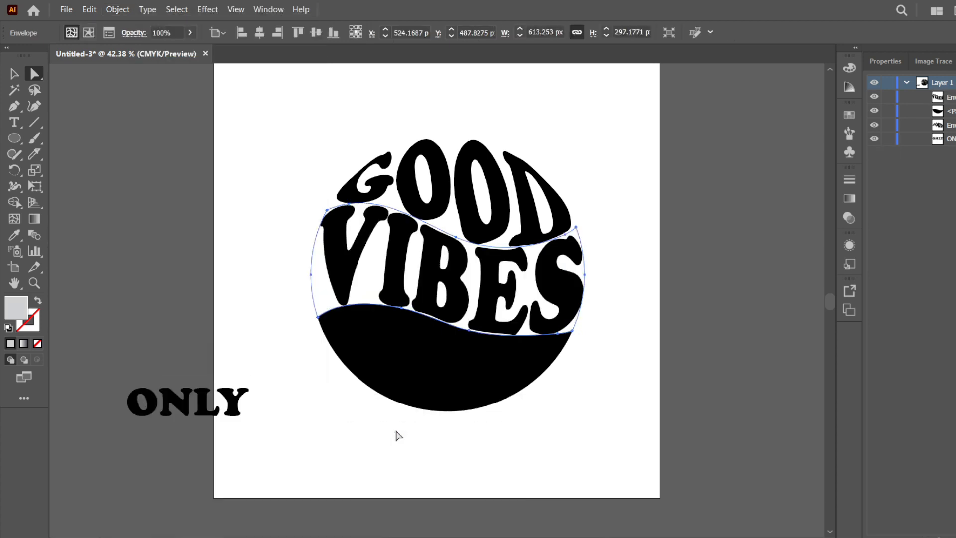
Fit the word ONLY into the circle's bottom piece using Envelope Distort, Make with Top Object
click(229, 406)
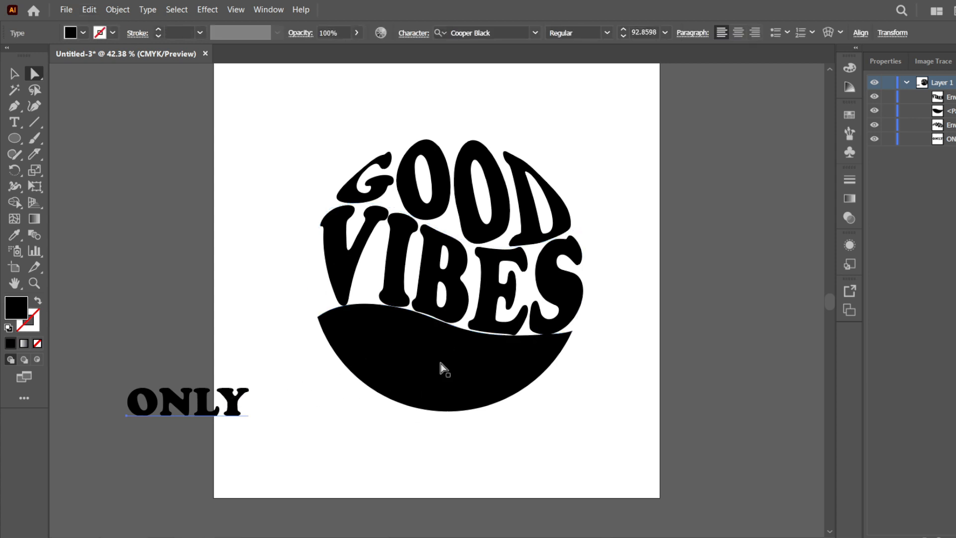
shift+click(408, 358)
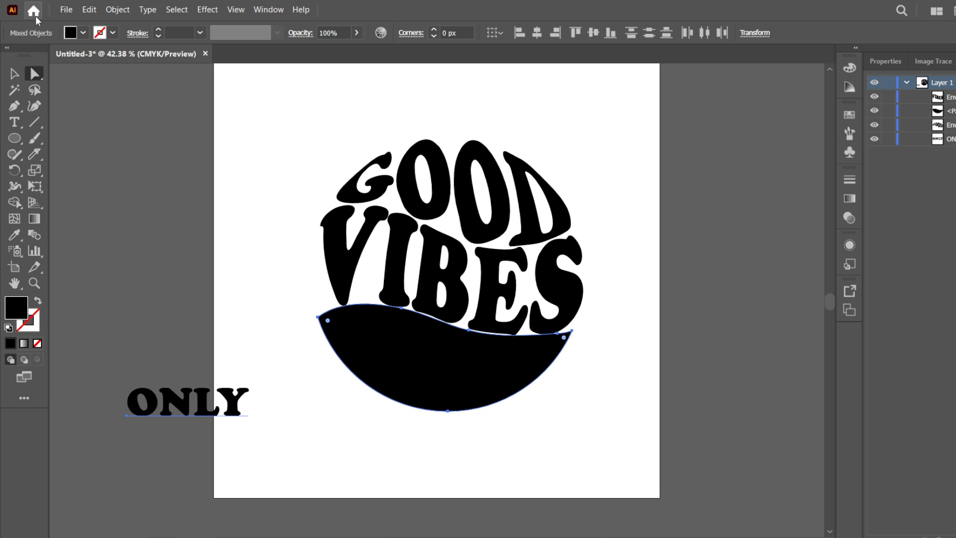
click(118, 10)
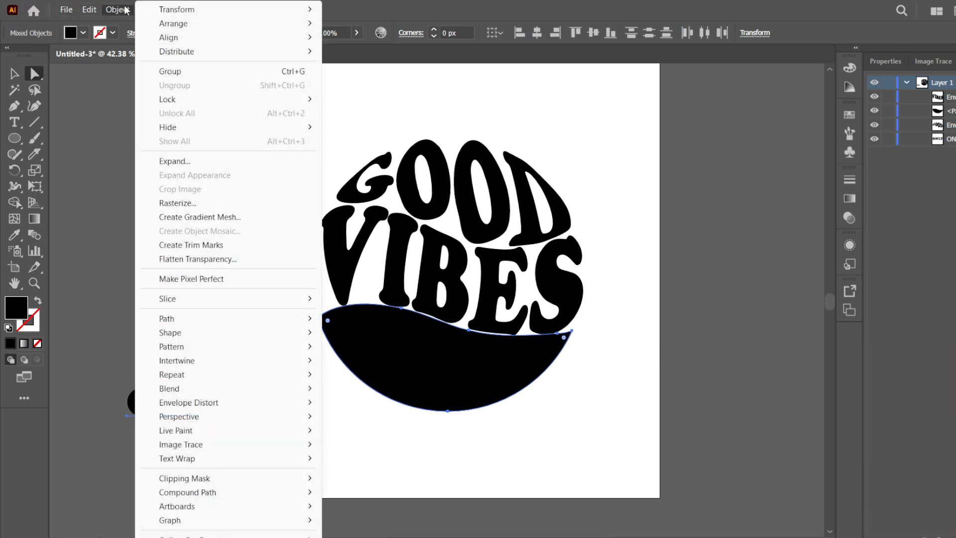
mouse_move(236, 407)
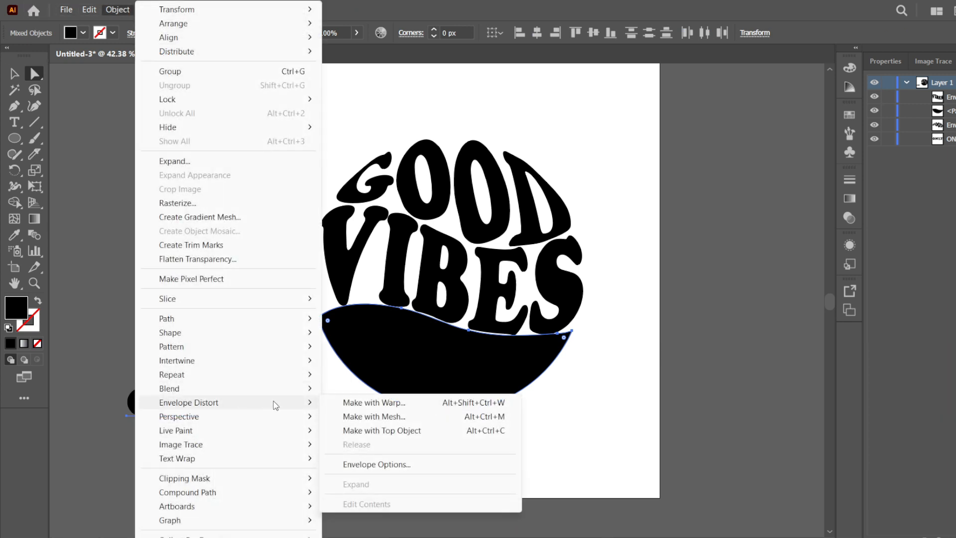
click(382, 431)
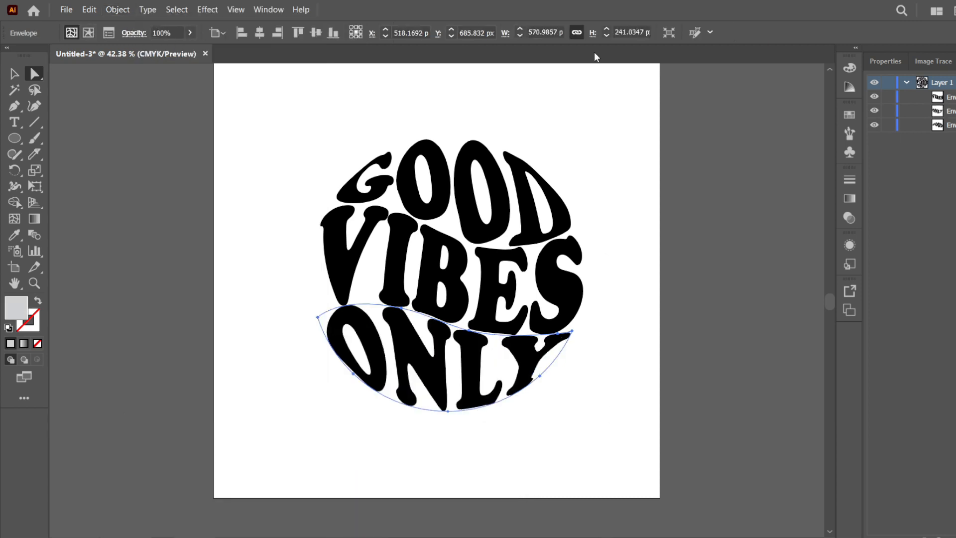
click(672, 175)
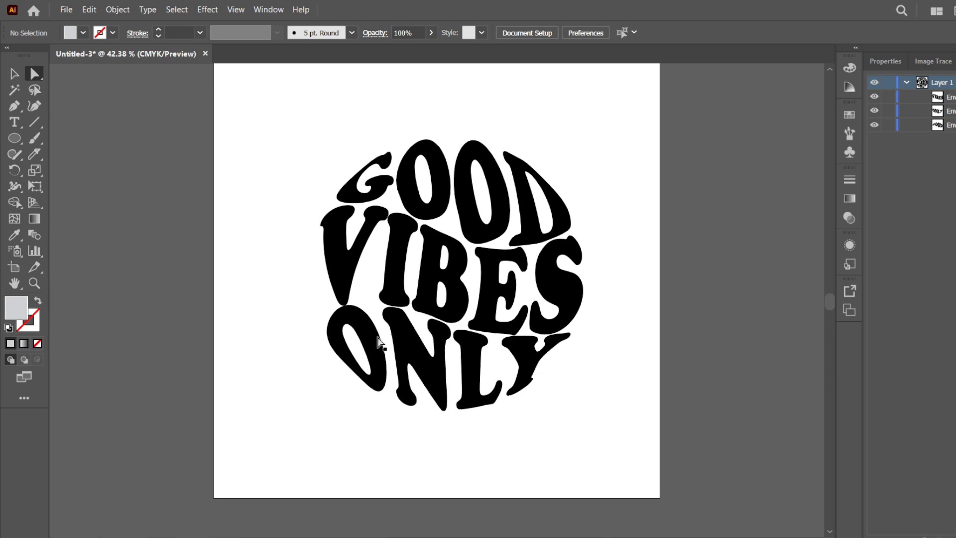
scroll(495, 290, up, 2)
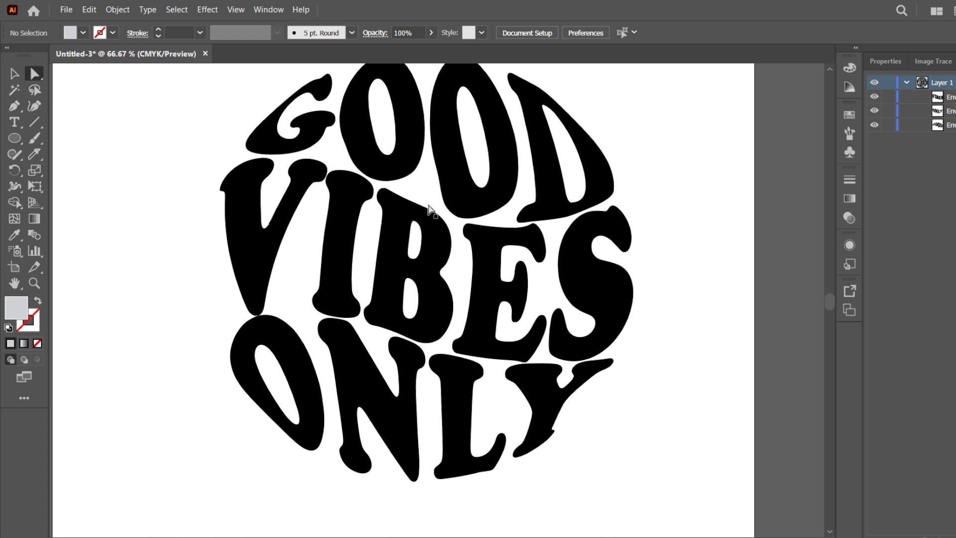
click(455, 189)
scroll(455, 189, down, 2)
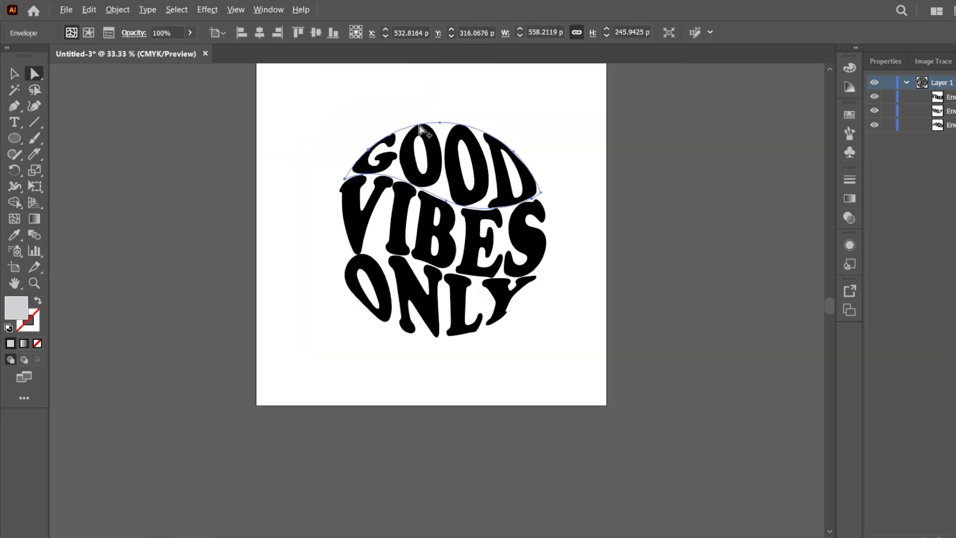
scroll(422, 124, up, 2)
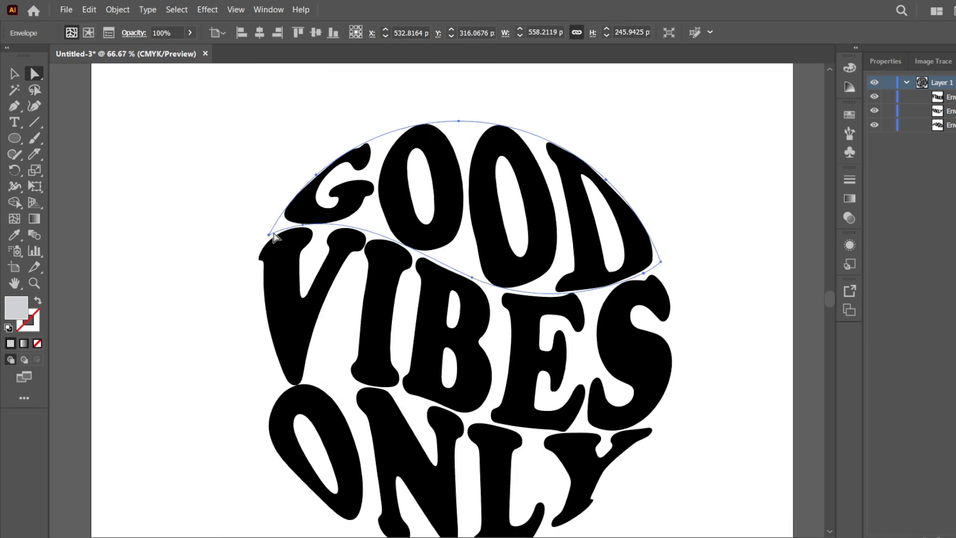
click(269, 234)
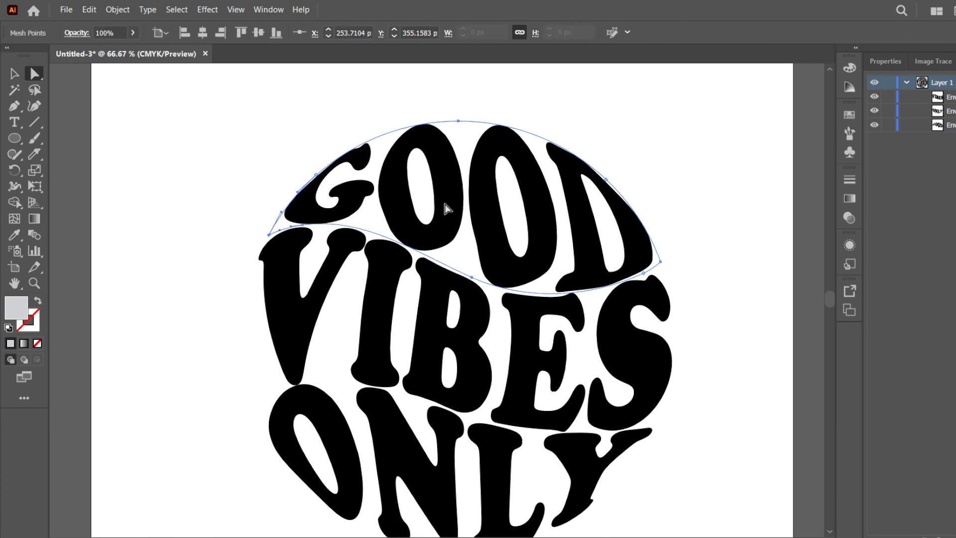
click(13, 123)
click(477, 211)
key(Escape)
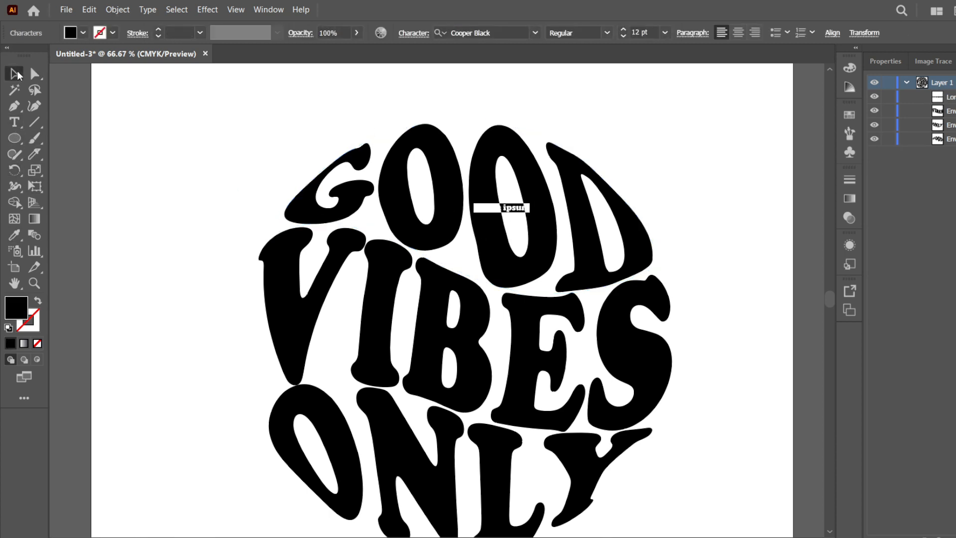
click(506, 244)
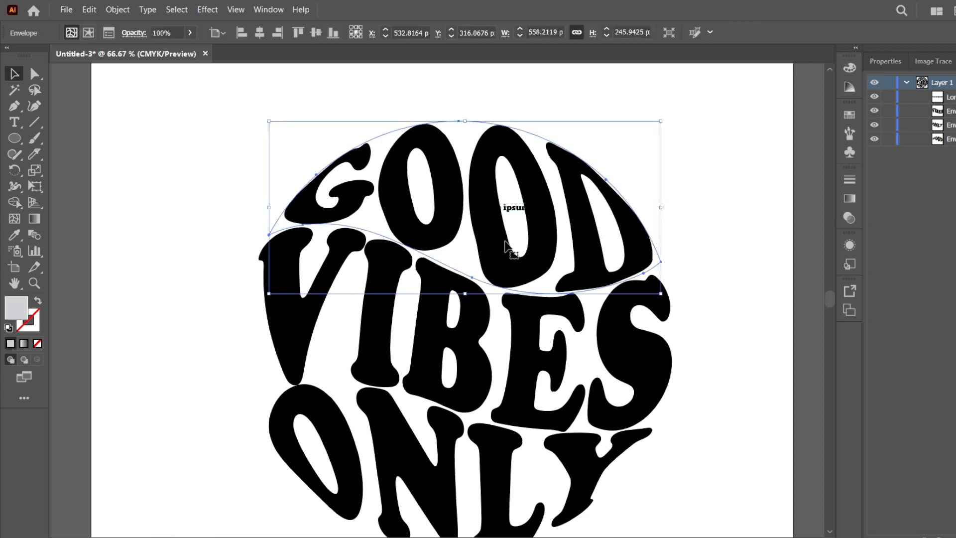
click(512, 207)
key(Delete)
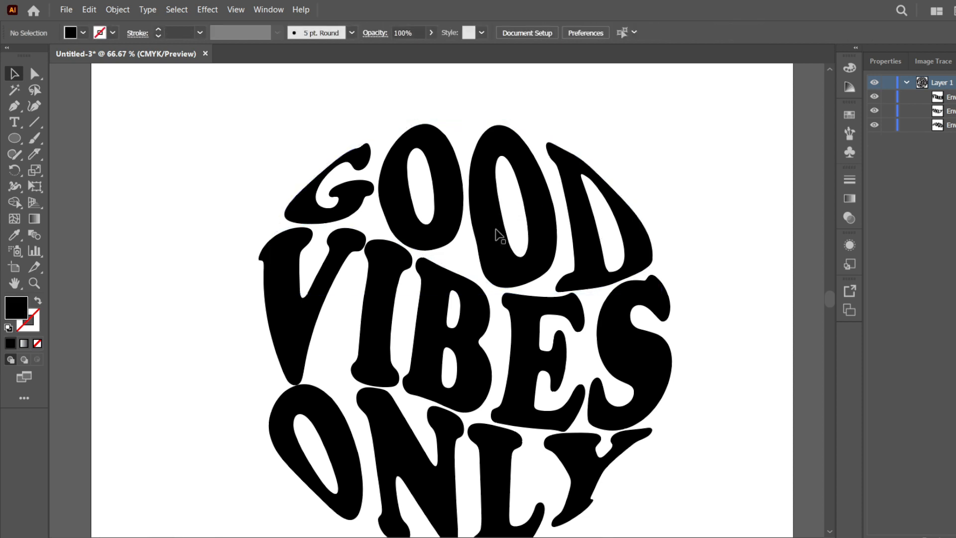
Try to edit the lettering of GOOD inside its envelope, undo the edits and delete the stray placeholder text
double_click(499, 236)
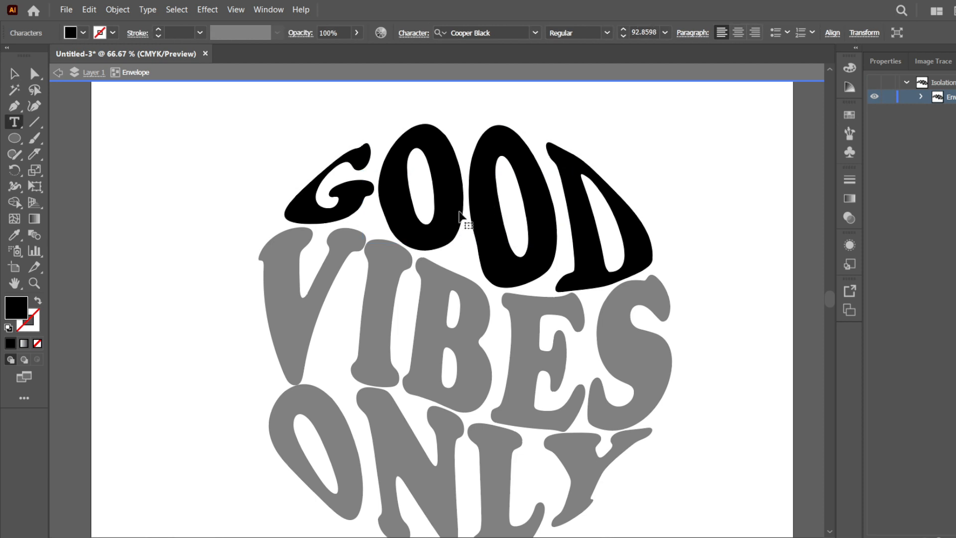
click(463, 216)
key(ctrl+a)
click(468, 203)
drag(417, 200, 401, 205)
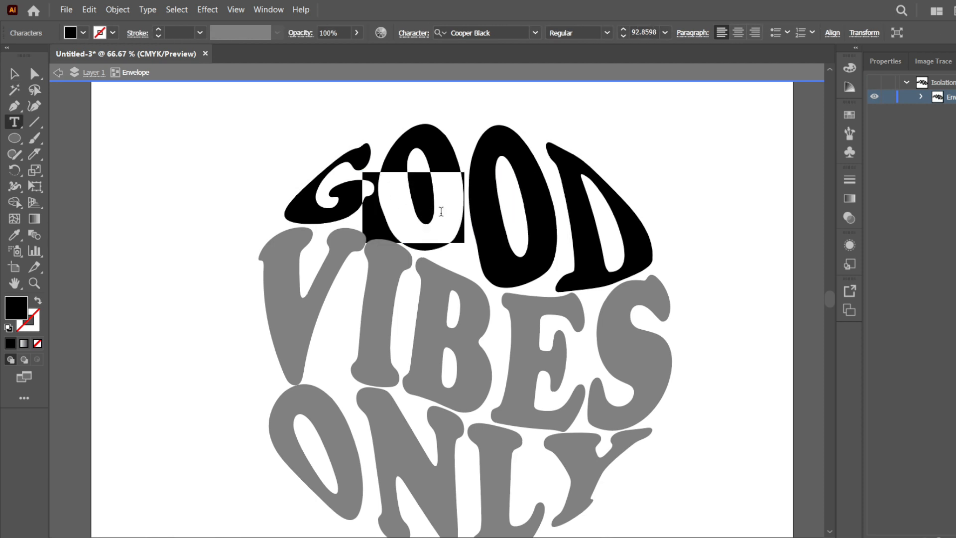
text(FD)
key(ctrl+z)
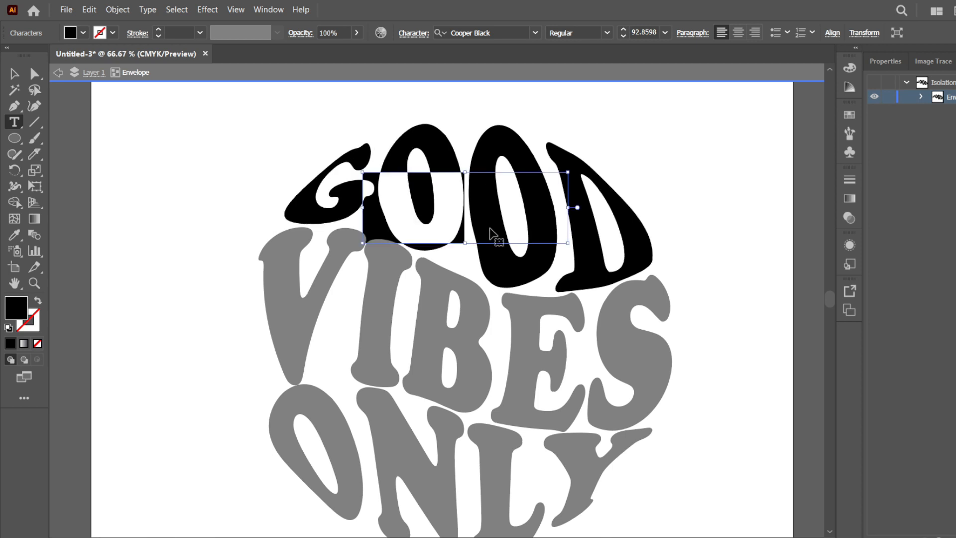
key(ctrl+z)
click(11, 78)
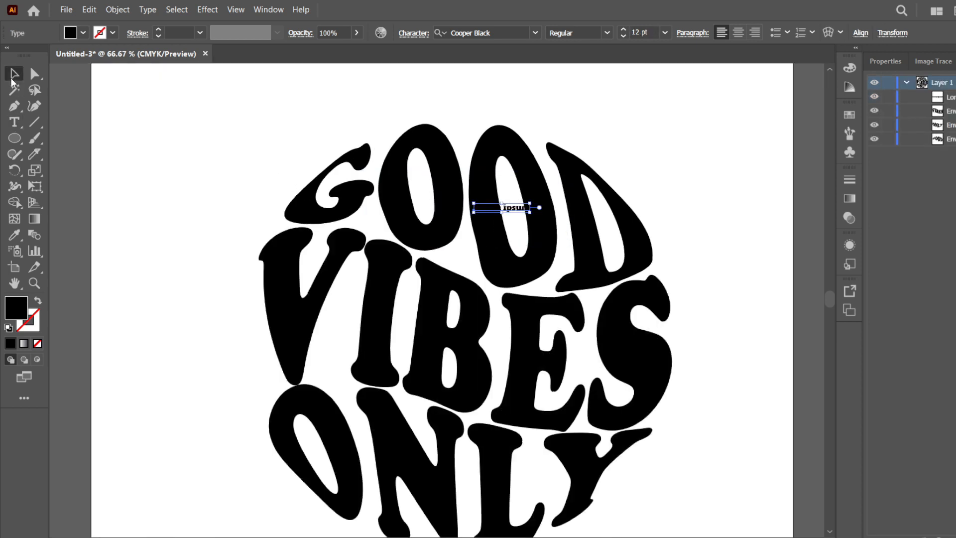
key(Delete)
Raise the left half of the VIBES envelope's lower edge to open a gap between the V and the O of ONLY
scroll(433, 287, down, 1)
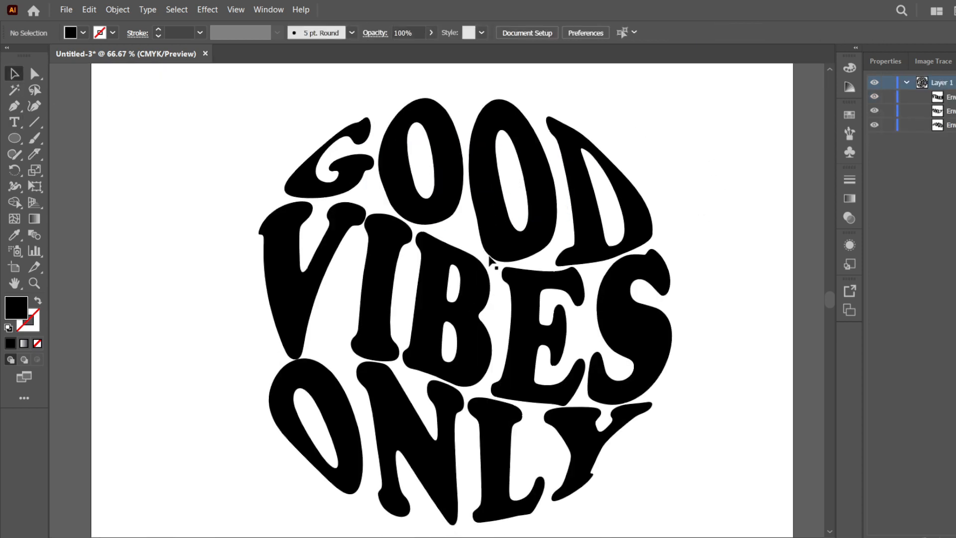
scroll(475, 249, down, 2)
scroll(482, 310, up, 2)
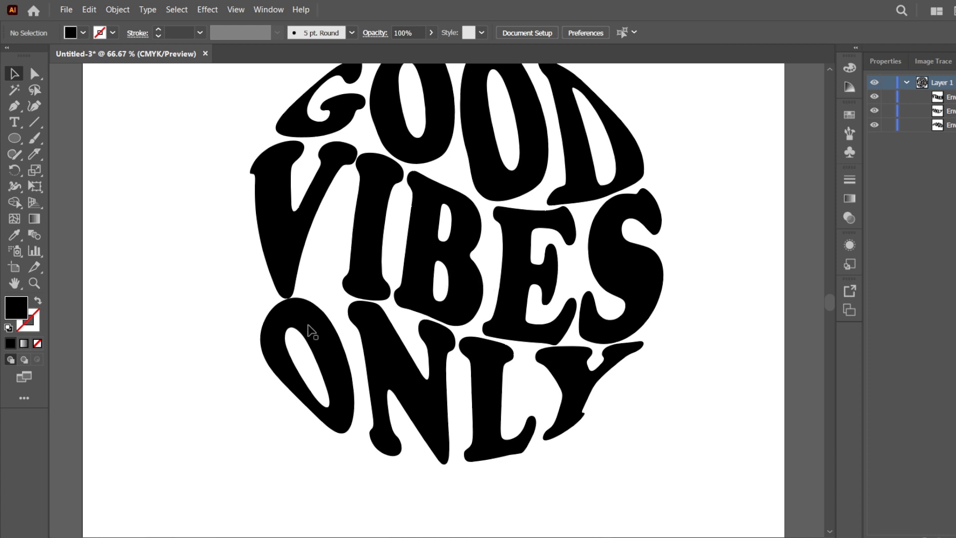
scroll(306, 337, up, 3)
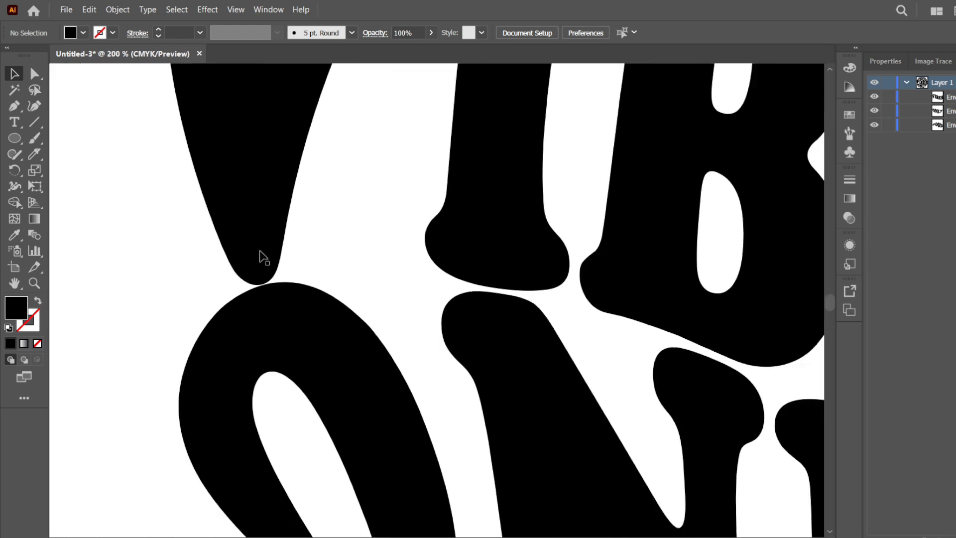
click(262, 256)
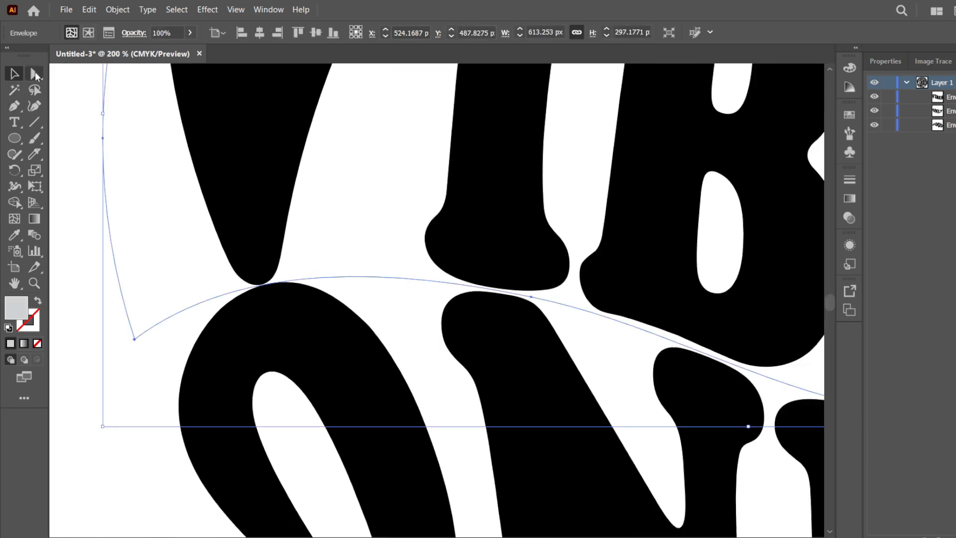
click(34, 73)
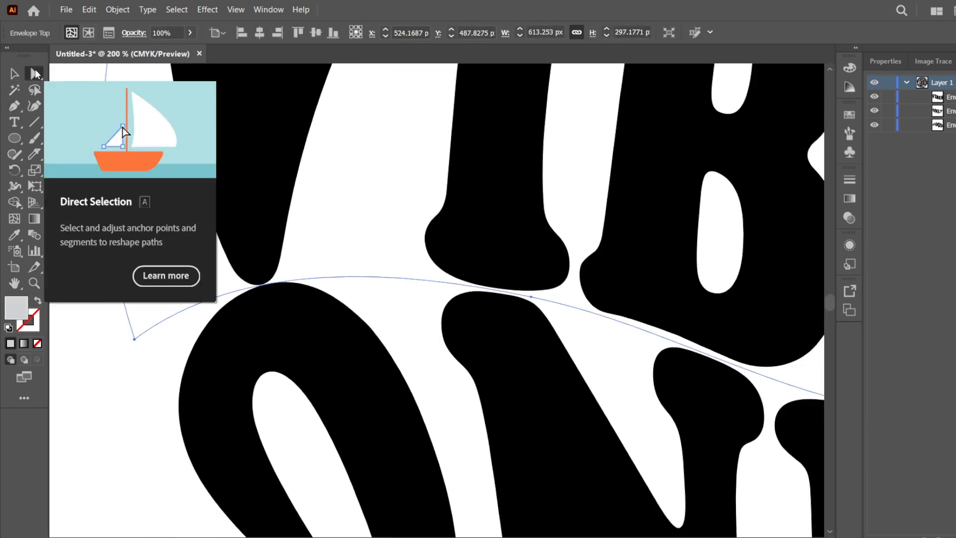
click(134, 338)
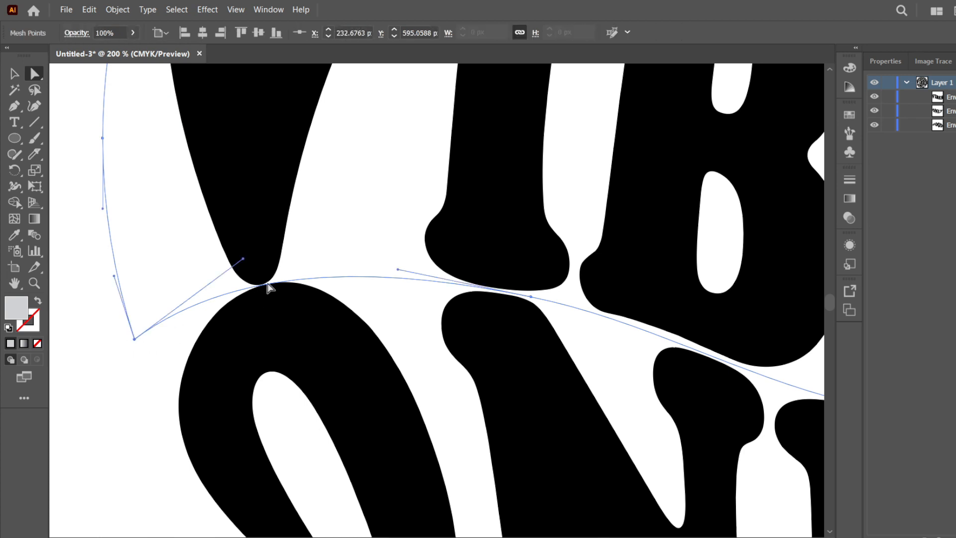
click(267, 288)
click(269, 287)
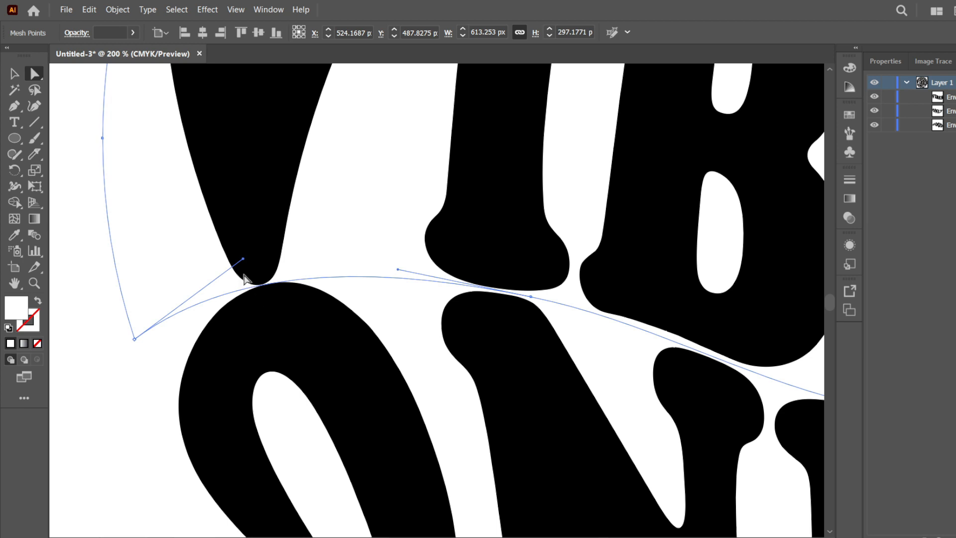
drag(243, 259, 243, 226)
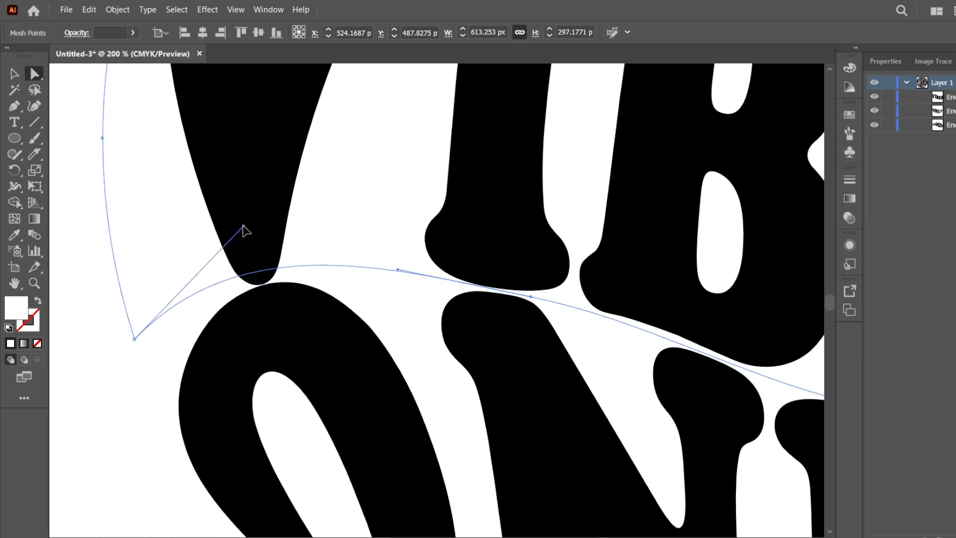
click(531, 297)
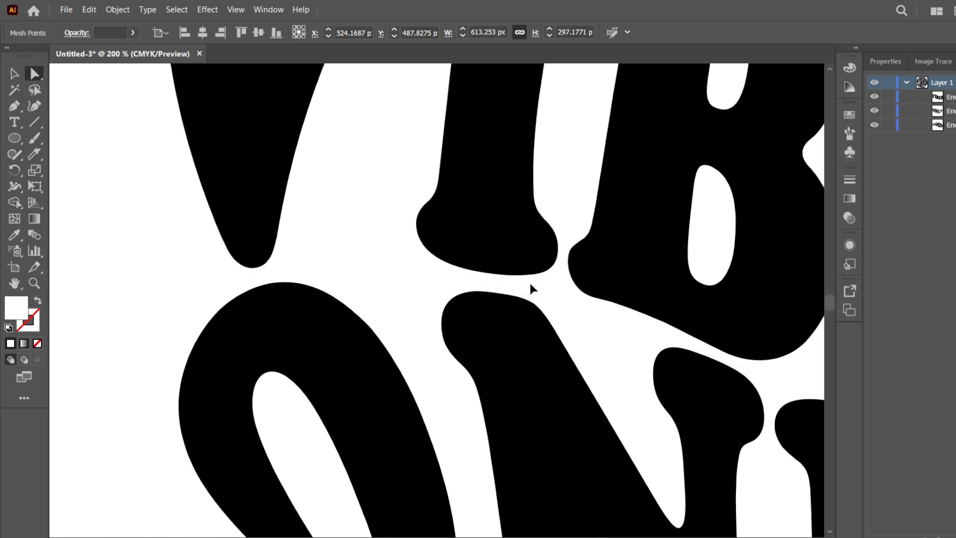
Raise the three mesh points on the right half of the VIBES envelope's lower edge to clear the L and Y of ONLY
scroll(503, 346, down, 2)
scroll(503, 342, down, 1)
scroll(423, 320, down, 4)
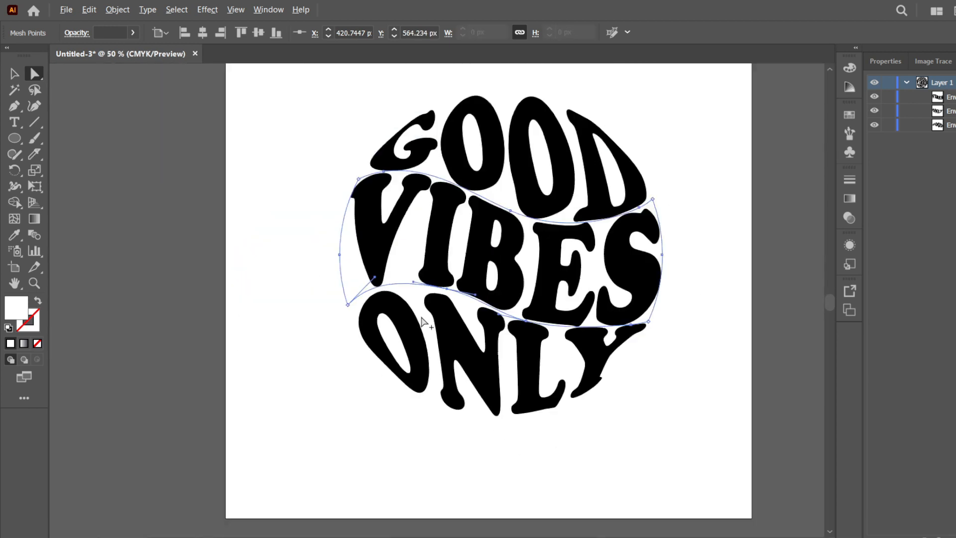
scroll(590, 358, up, 3)
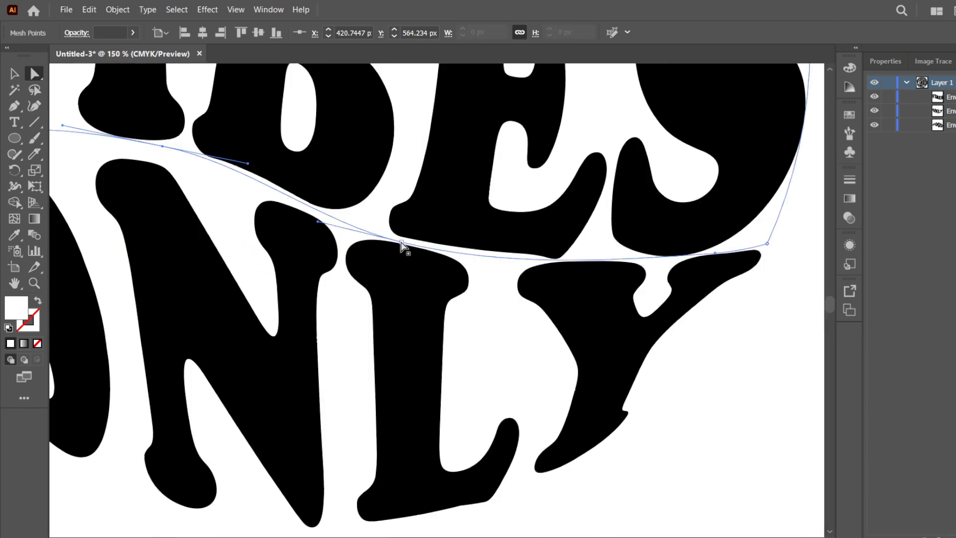
drag(404, 244, 408, 235)
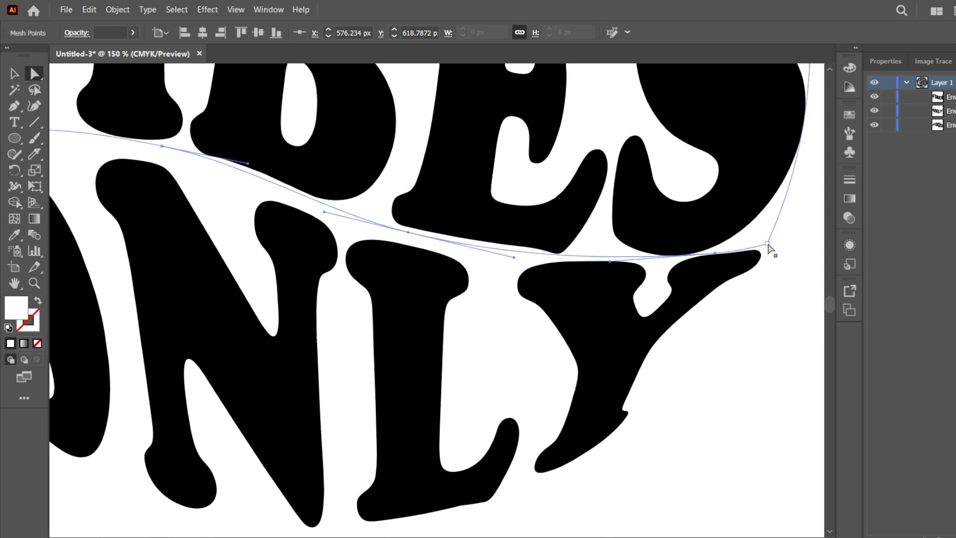
click(768, 242)
click(768, 259)
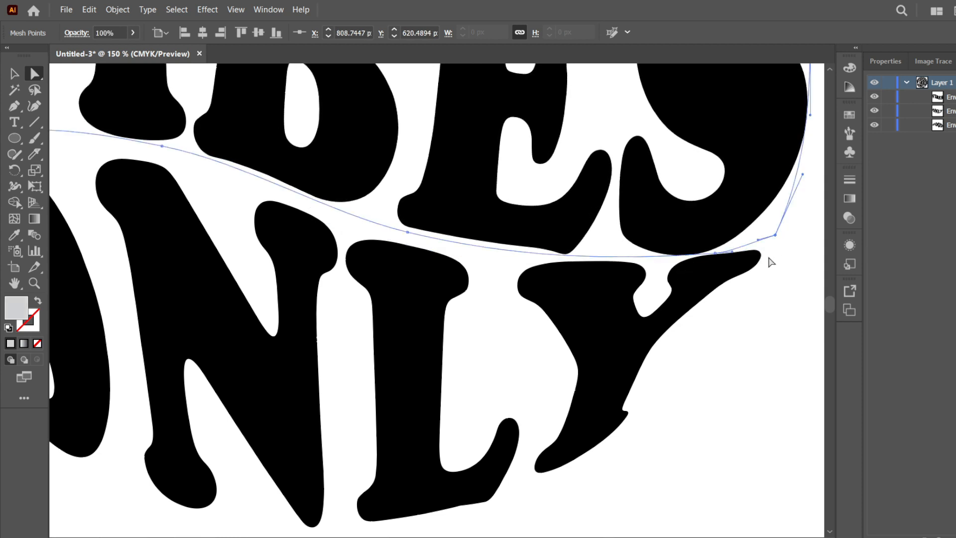
drag(715, 254, 715, 245)
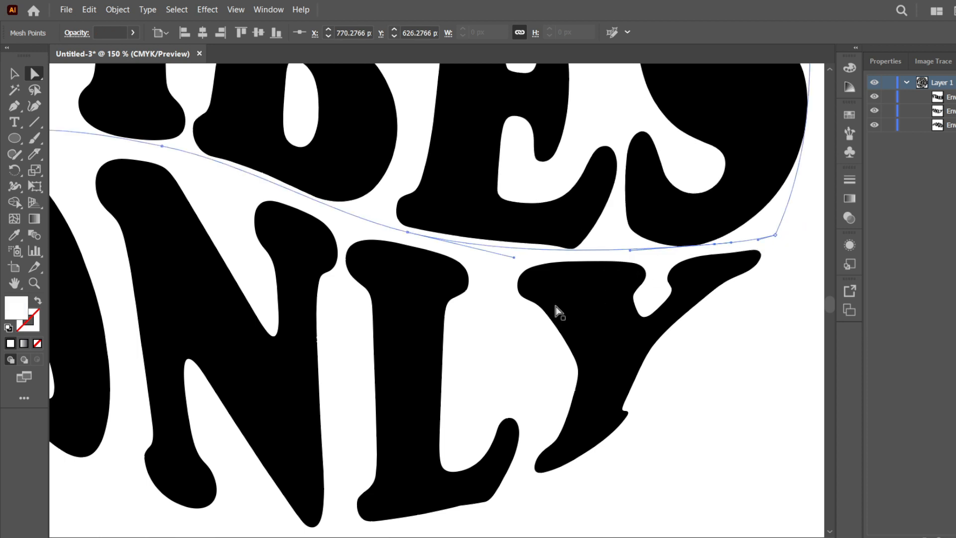
Lower the mesh point near the right end of the VIBES envelope's upper edge to separate E and S from GOOD's D
scroll(556, 310, down, 3)
scroll(610, 157, up, 2)
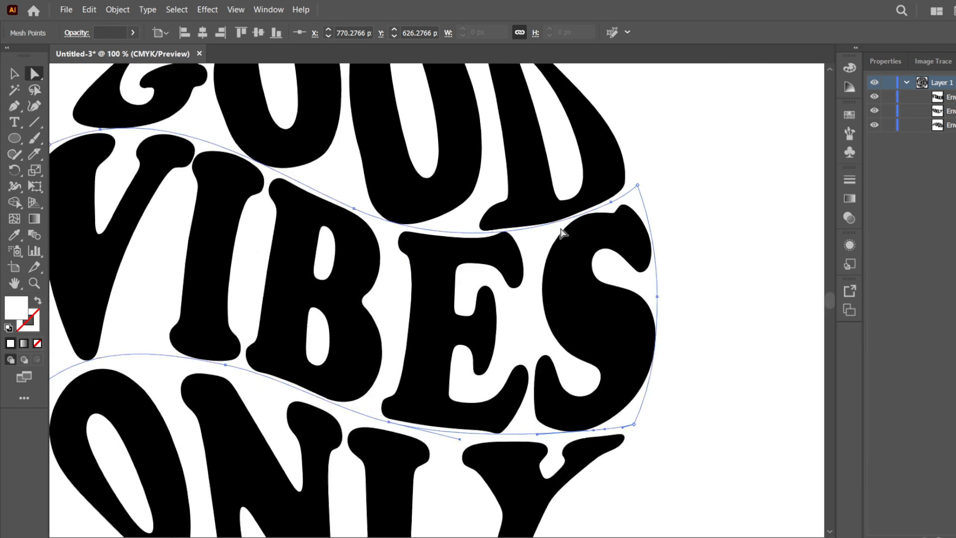
click(514, 230)
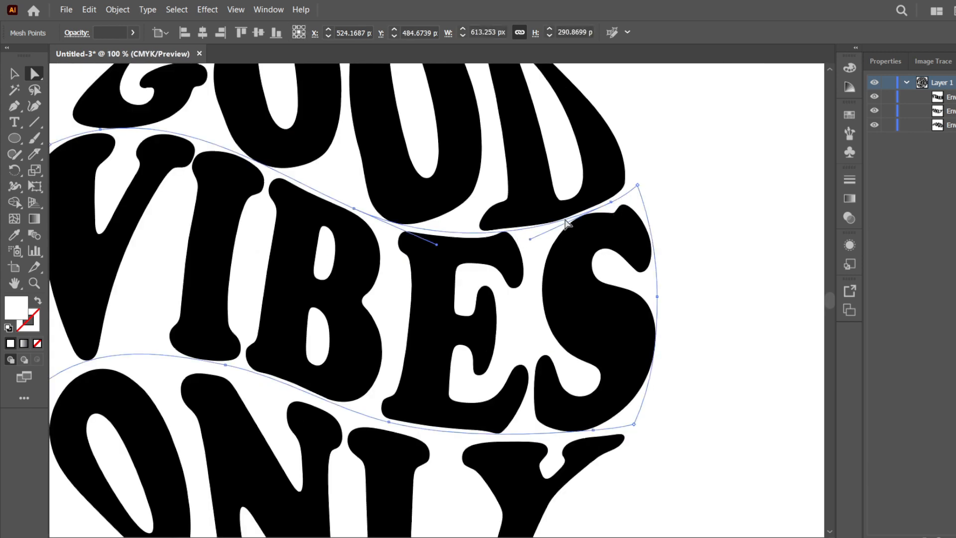
key(ctrl+h)
key(ctrl+h)
key(ctrl+h)
drag(612, 205, 610, 211)
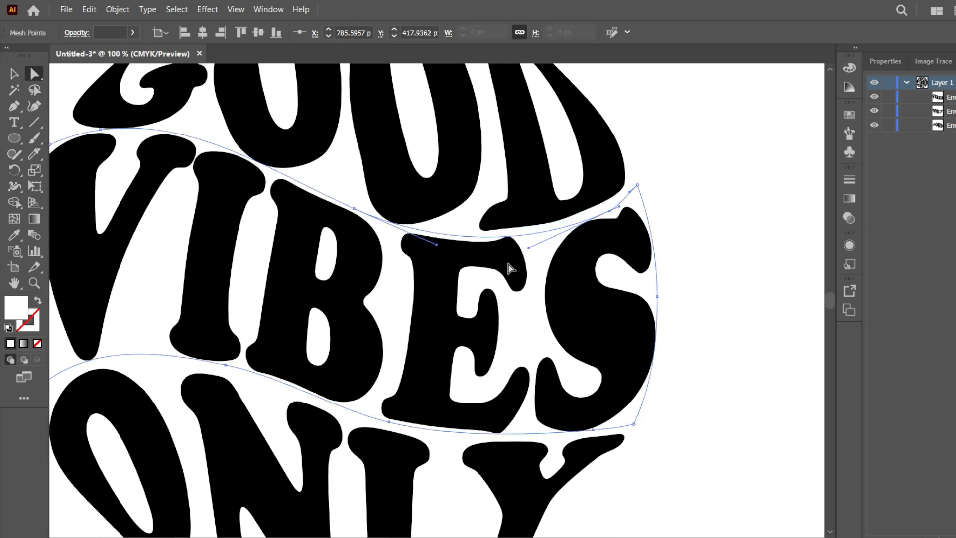
scroll(528, 269, down, 2)
scroll(303, 209, up, 1)
scroll(323, 200, down, 1)
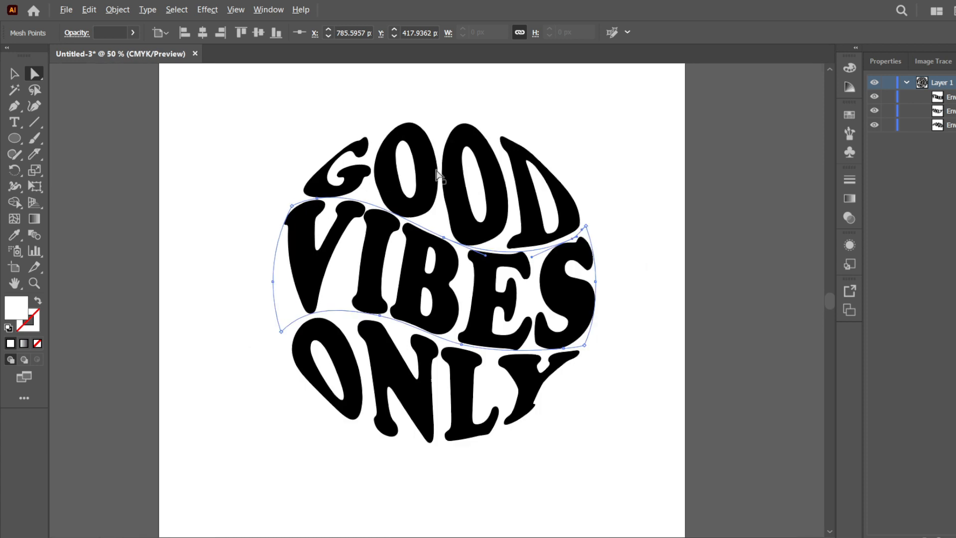
scroll(399, 212, down, 1)
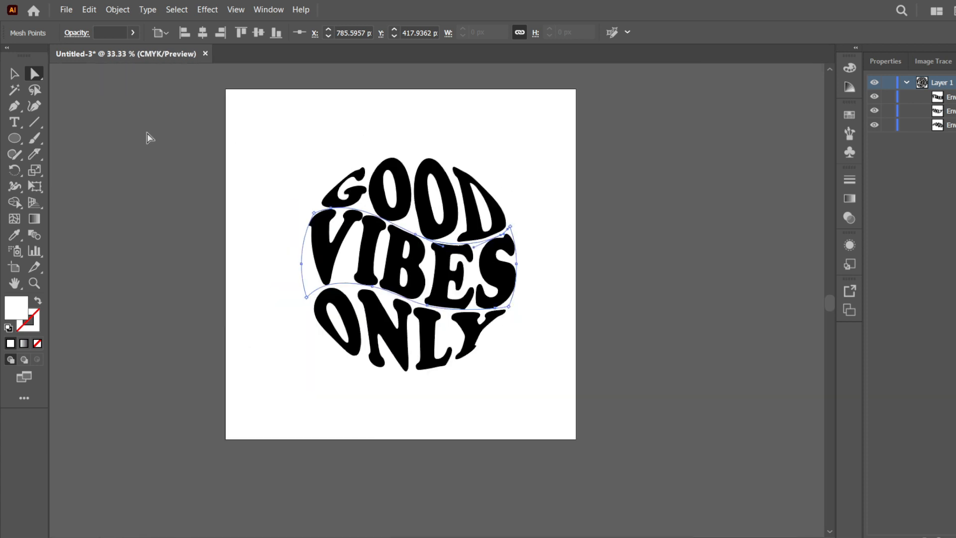
click(12, 77)
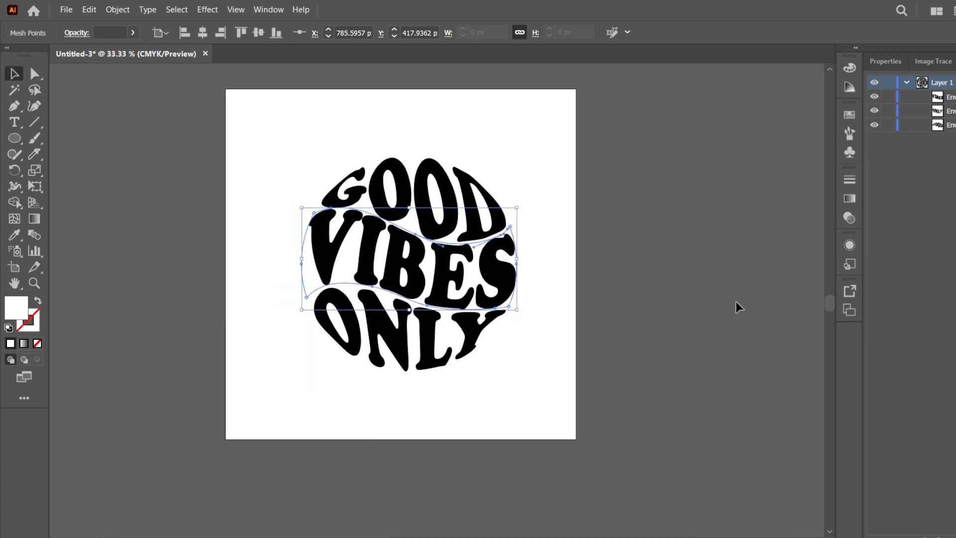